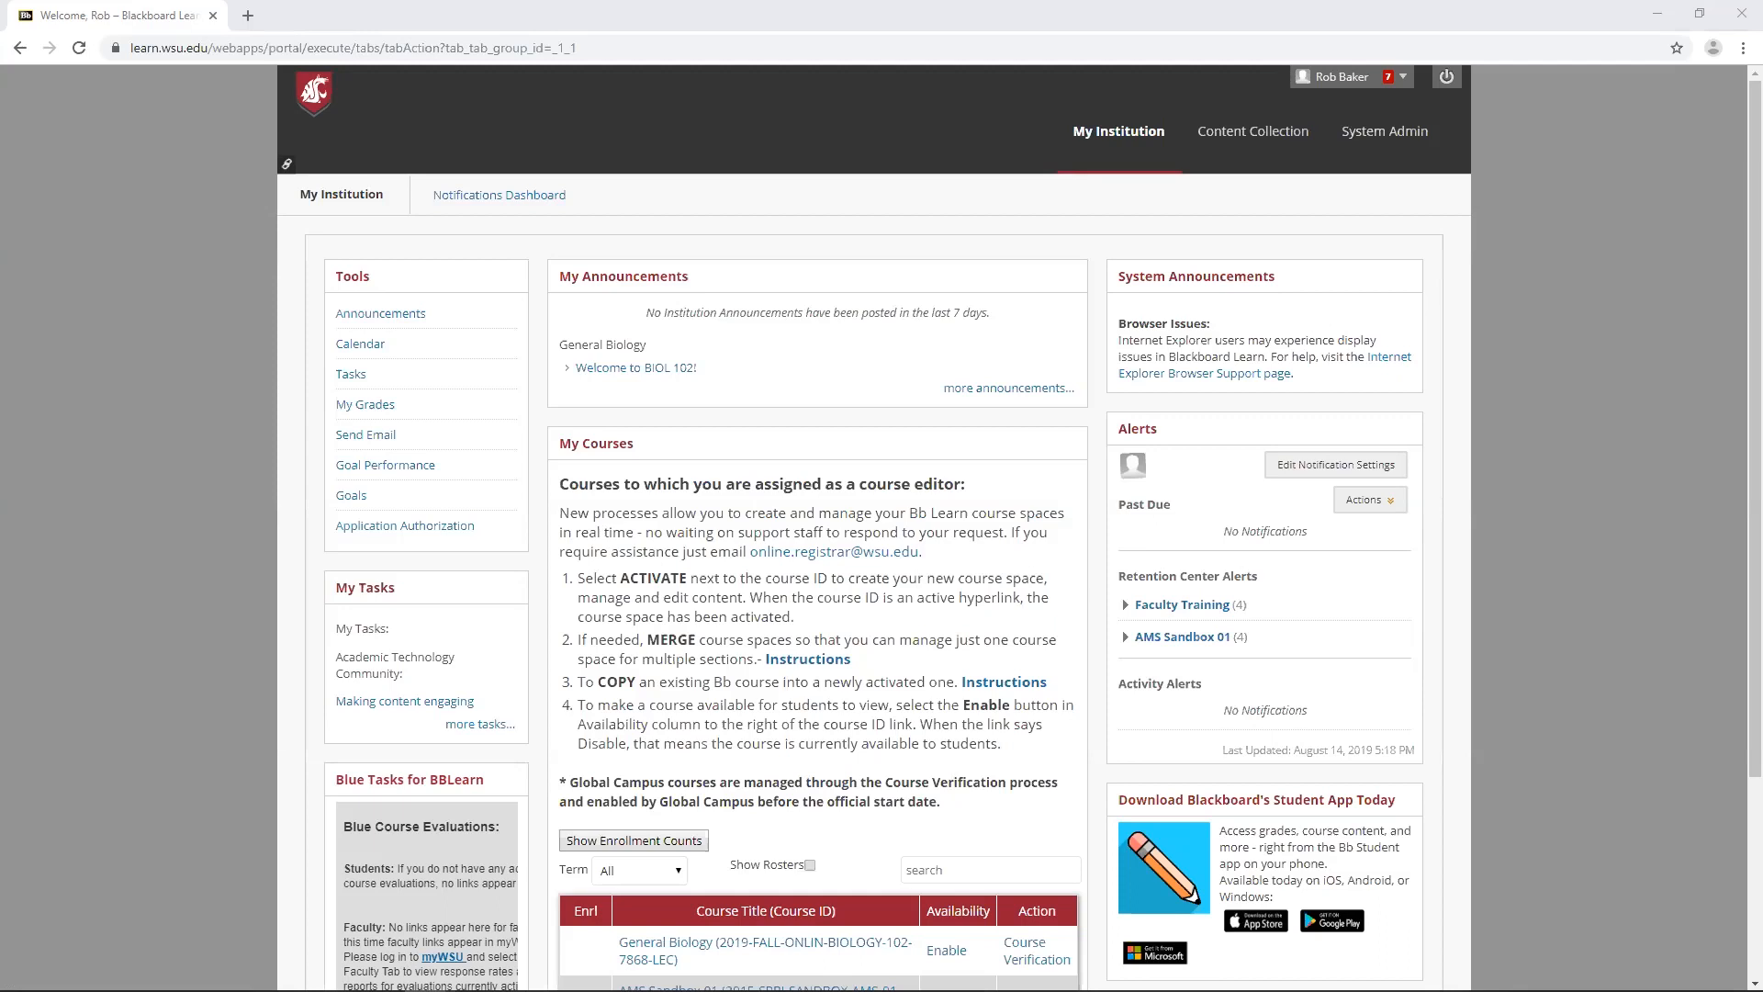
# - Open the General Biology course and launch Zoom Meeting from its course tools
pyautogui.scroll(-3, 698, 587)
pyautogui.click(692, 685)
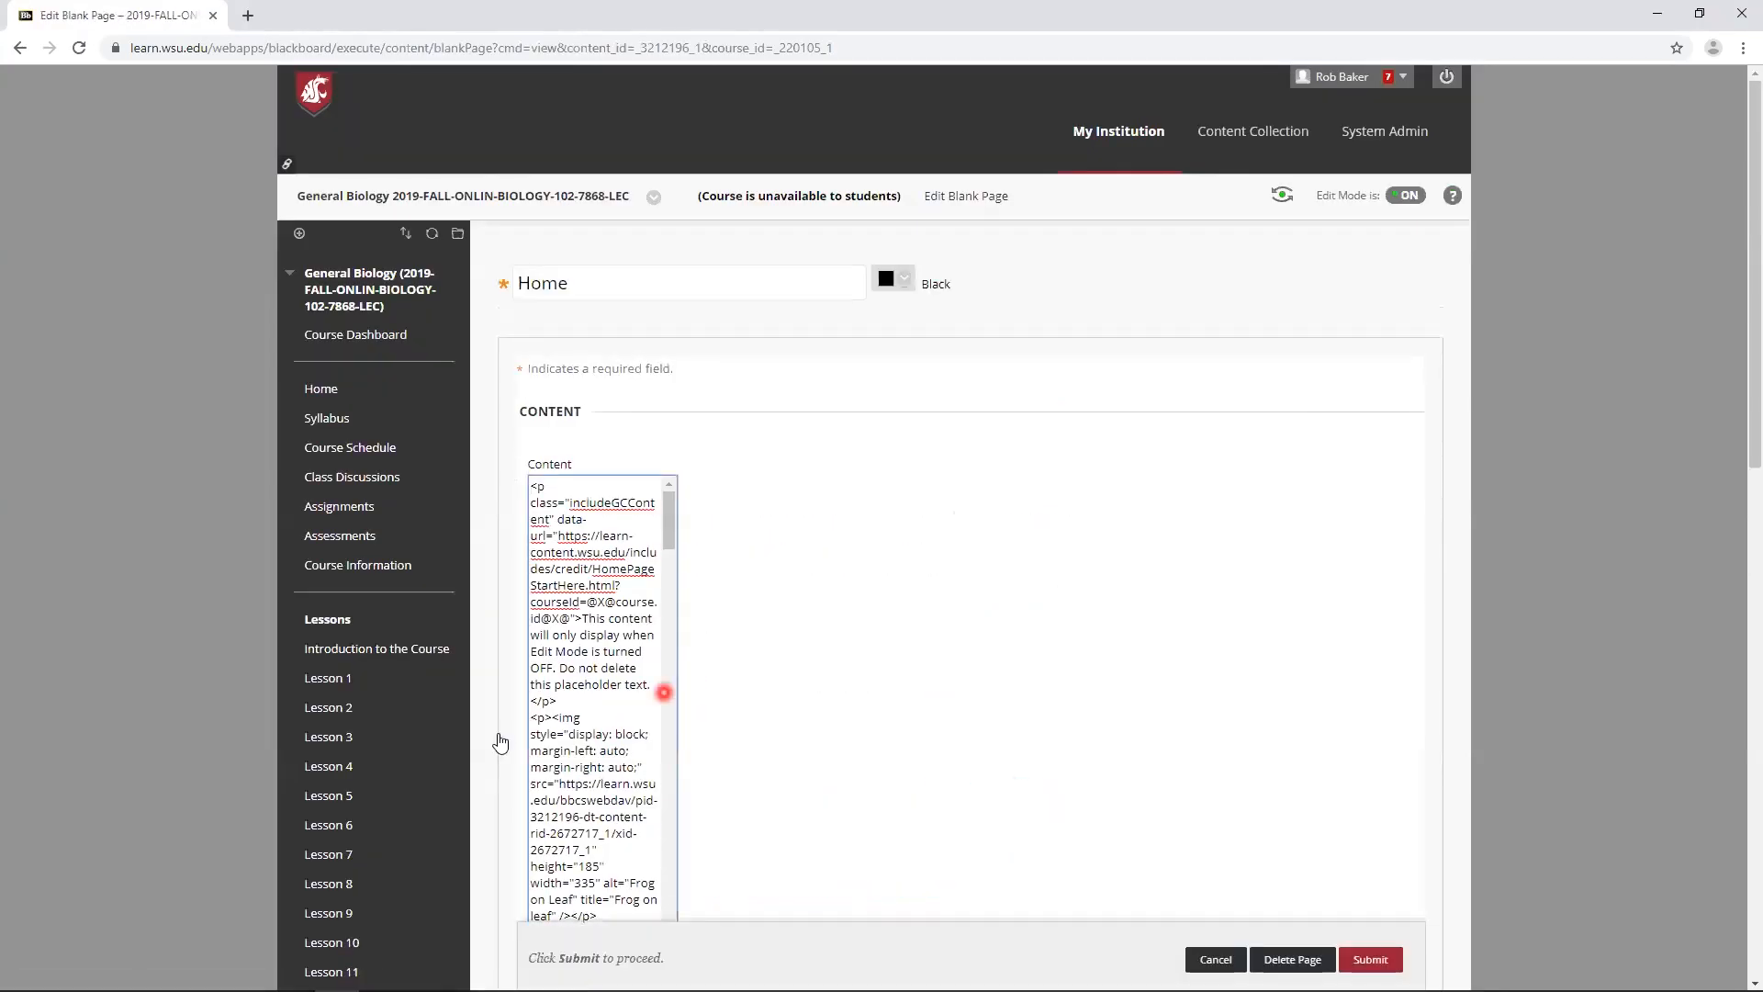
pyautogui.click(376, 740)
pyautogui.scroll(-3, 377, 746)
pyautogui.click(386, 900)
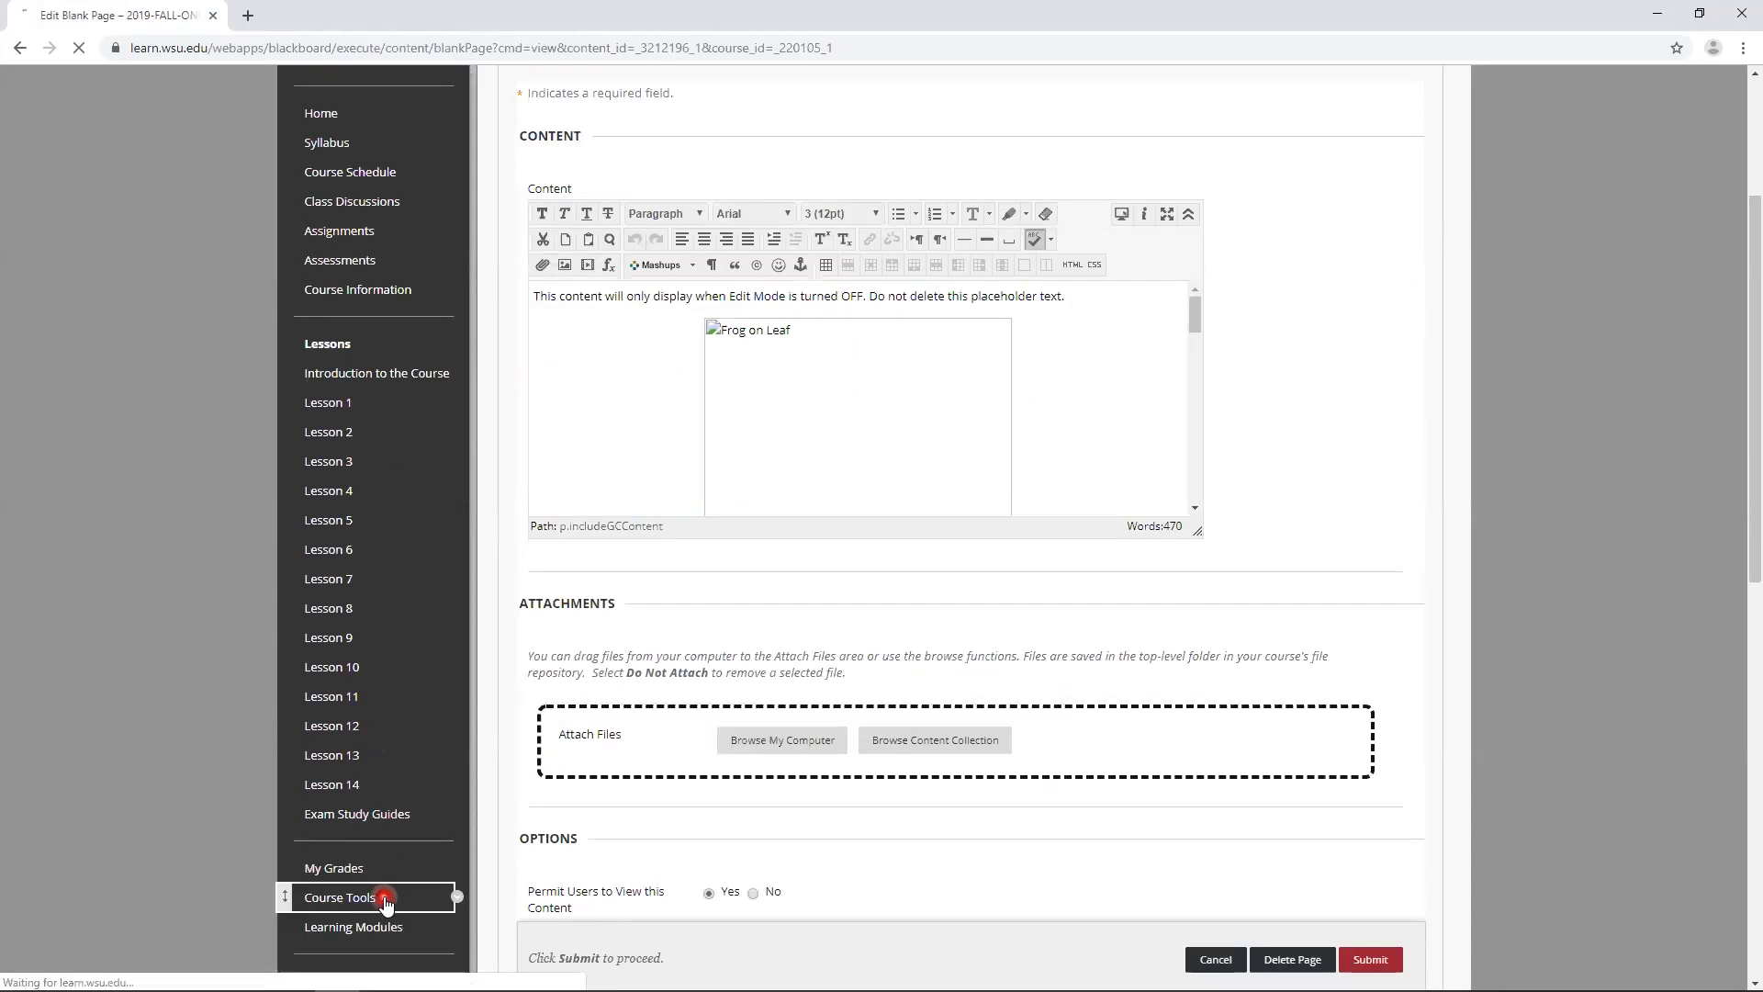
pyautogui.scroll(-7, 1018, 833)
pyautogui.click(1074, 779)
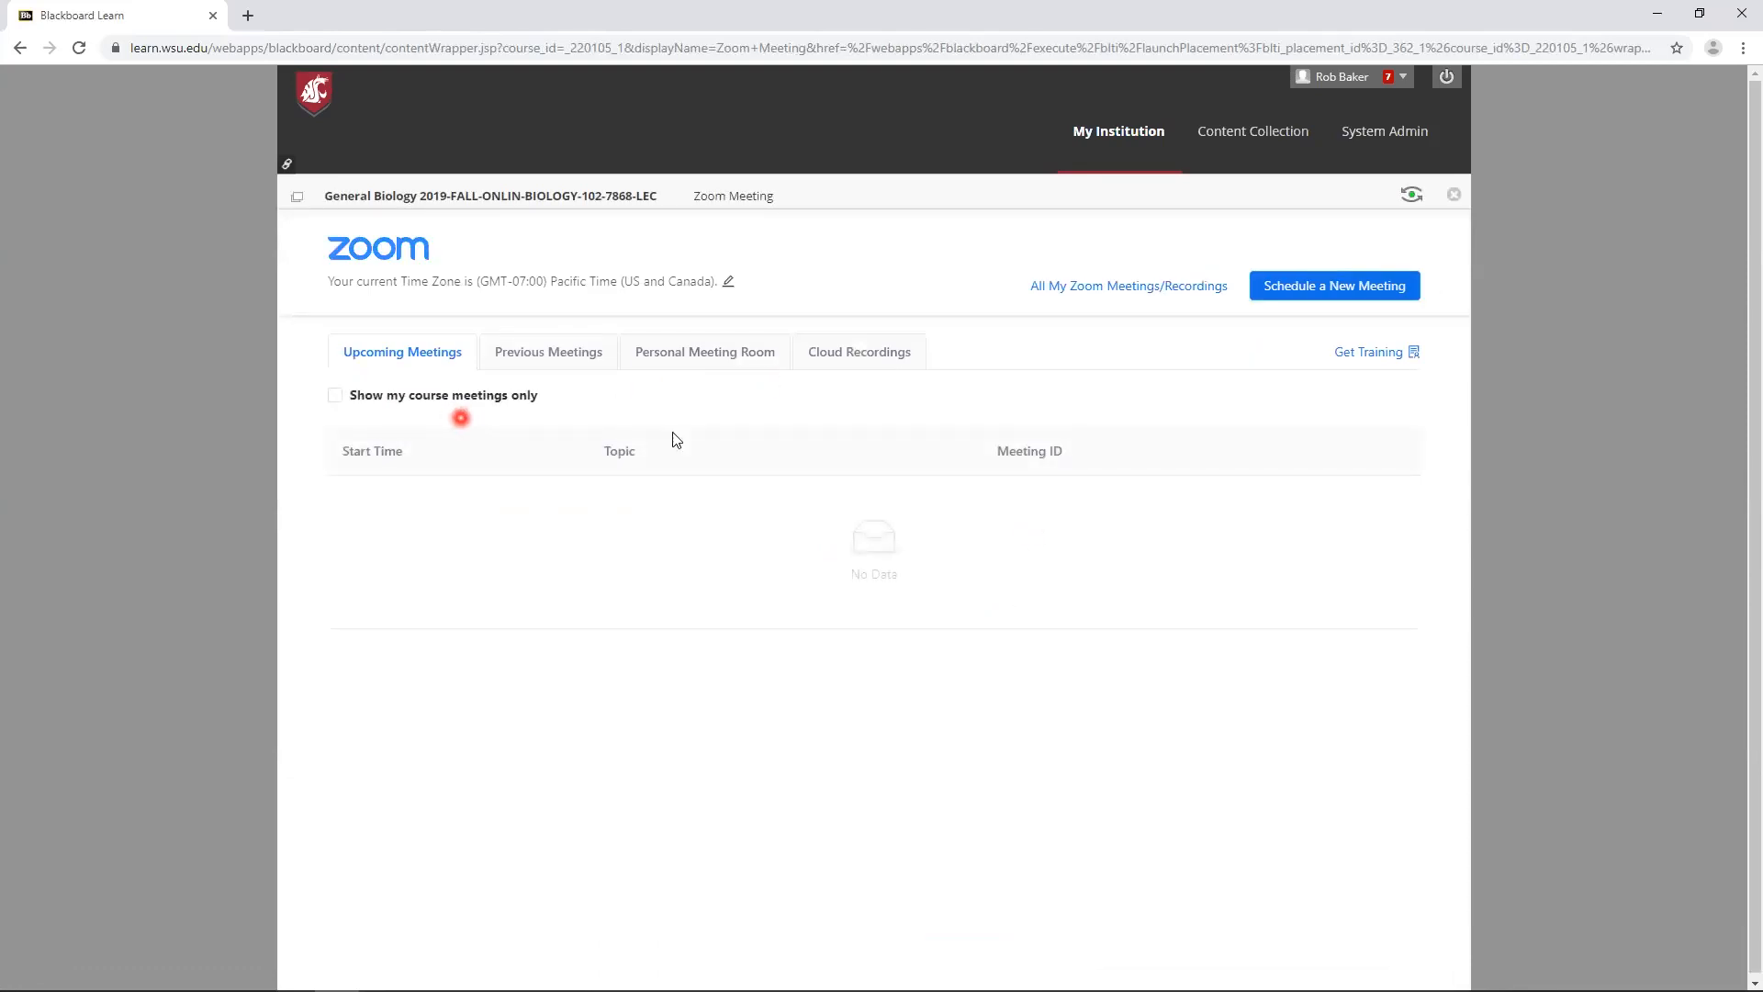
# - Start scheduling a new meeting and set its topic to "General Biology (M/W/F 5:10)"
pyautogui.click(1338, 288)
pyautogui.click(712, 393)
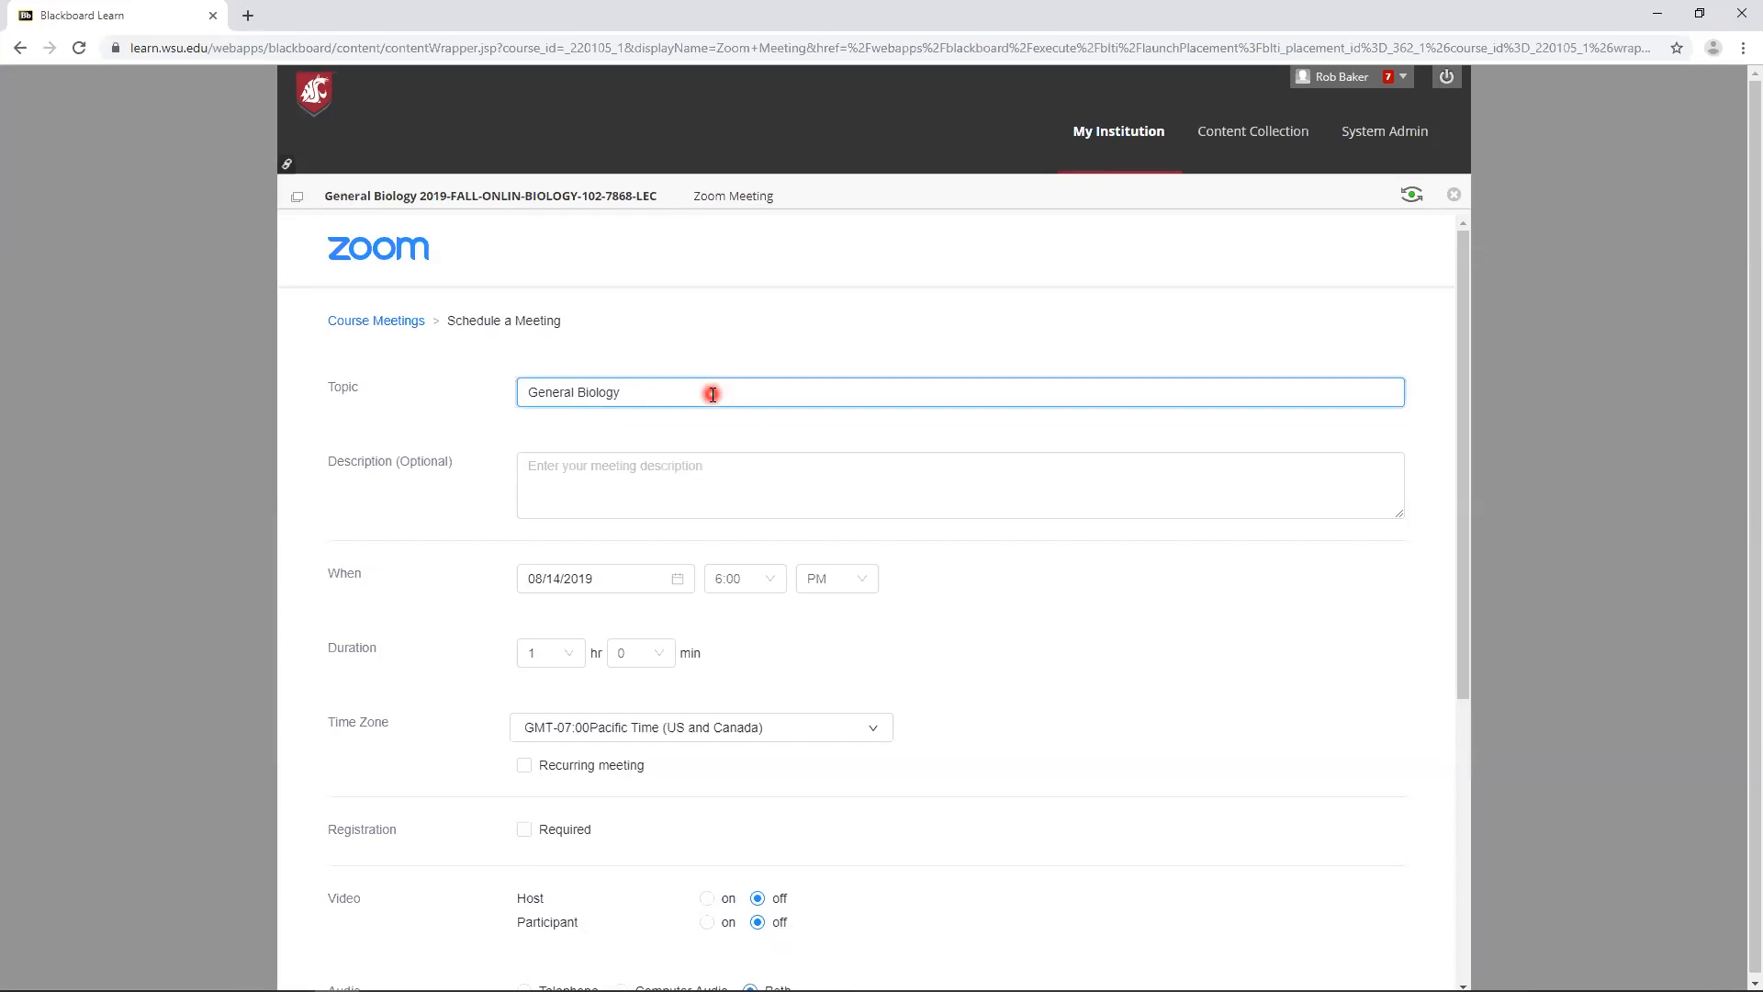
pyautogui.write('m/')
pyautogui.press('BackSpace')
pyautogui.press('BackSpace')
pyautogui.write('M/W/F 5:10)')
# - Set the meeting's start to 08/19/2019 at 5:00 PM
pyautogui.click(677, 578)
pyautogui.click(578, 761)
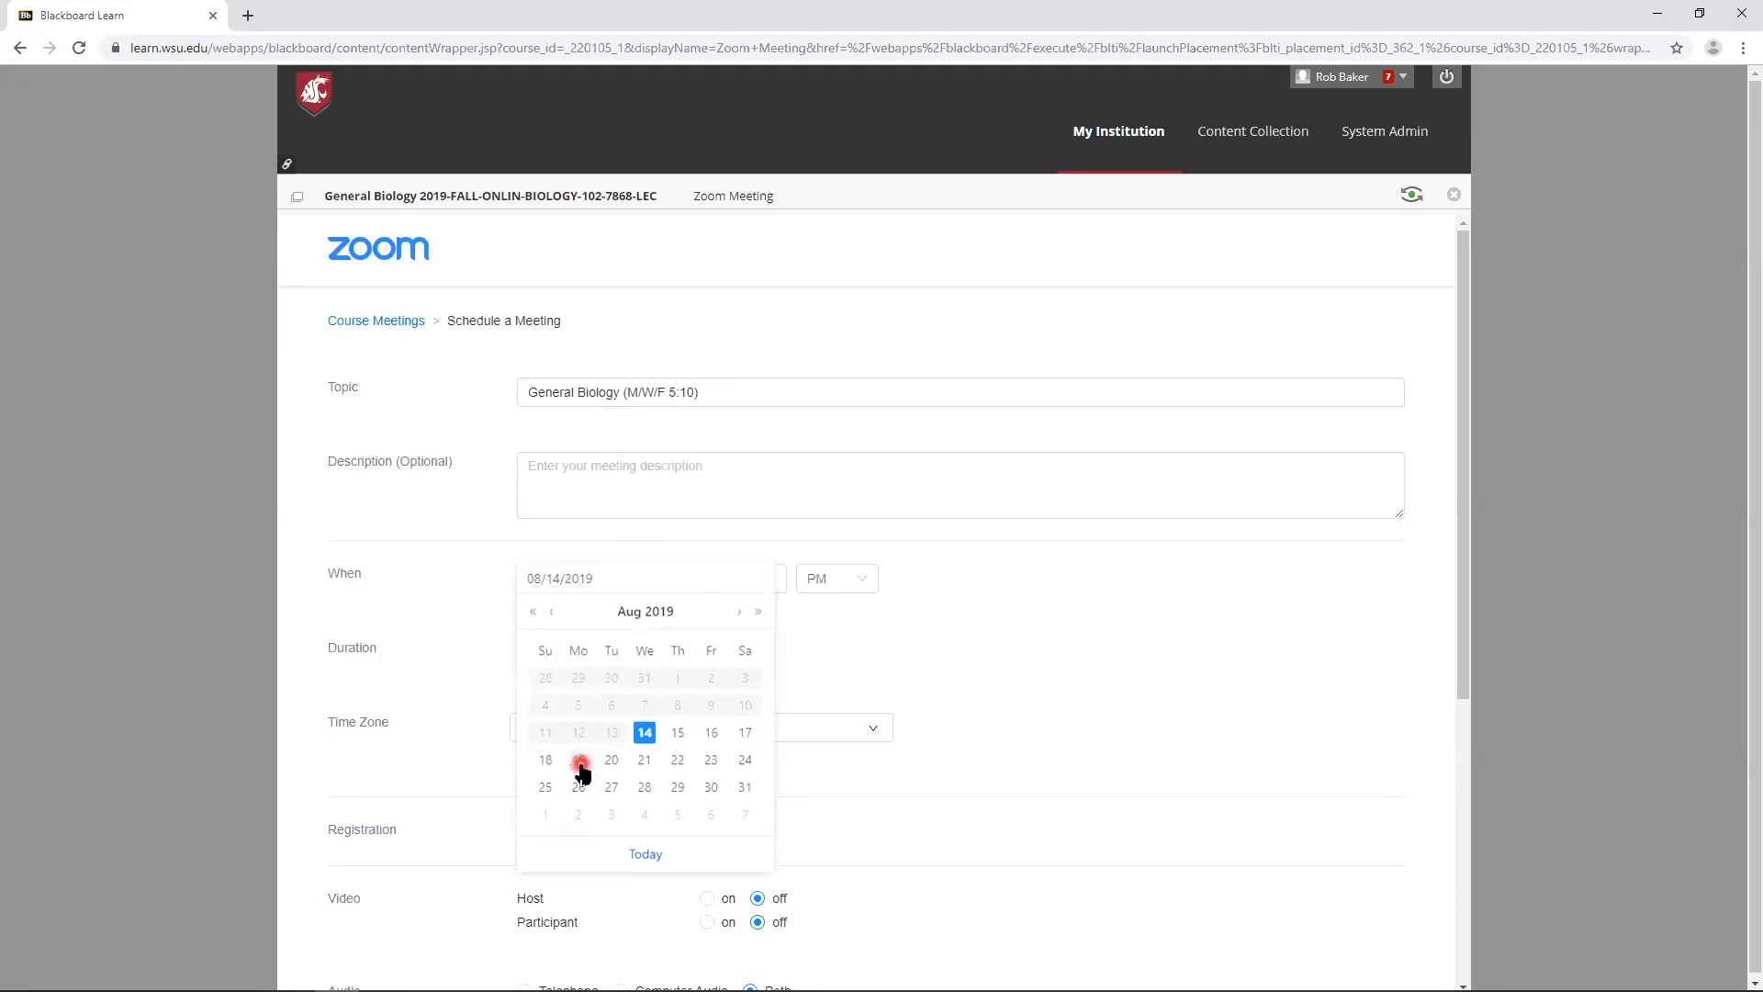
pyautogui.click(756, 579)
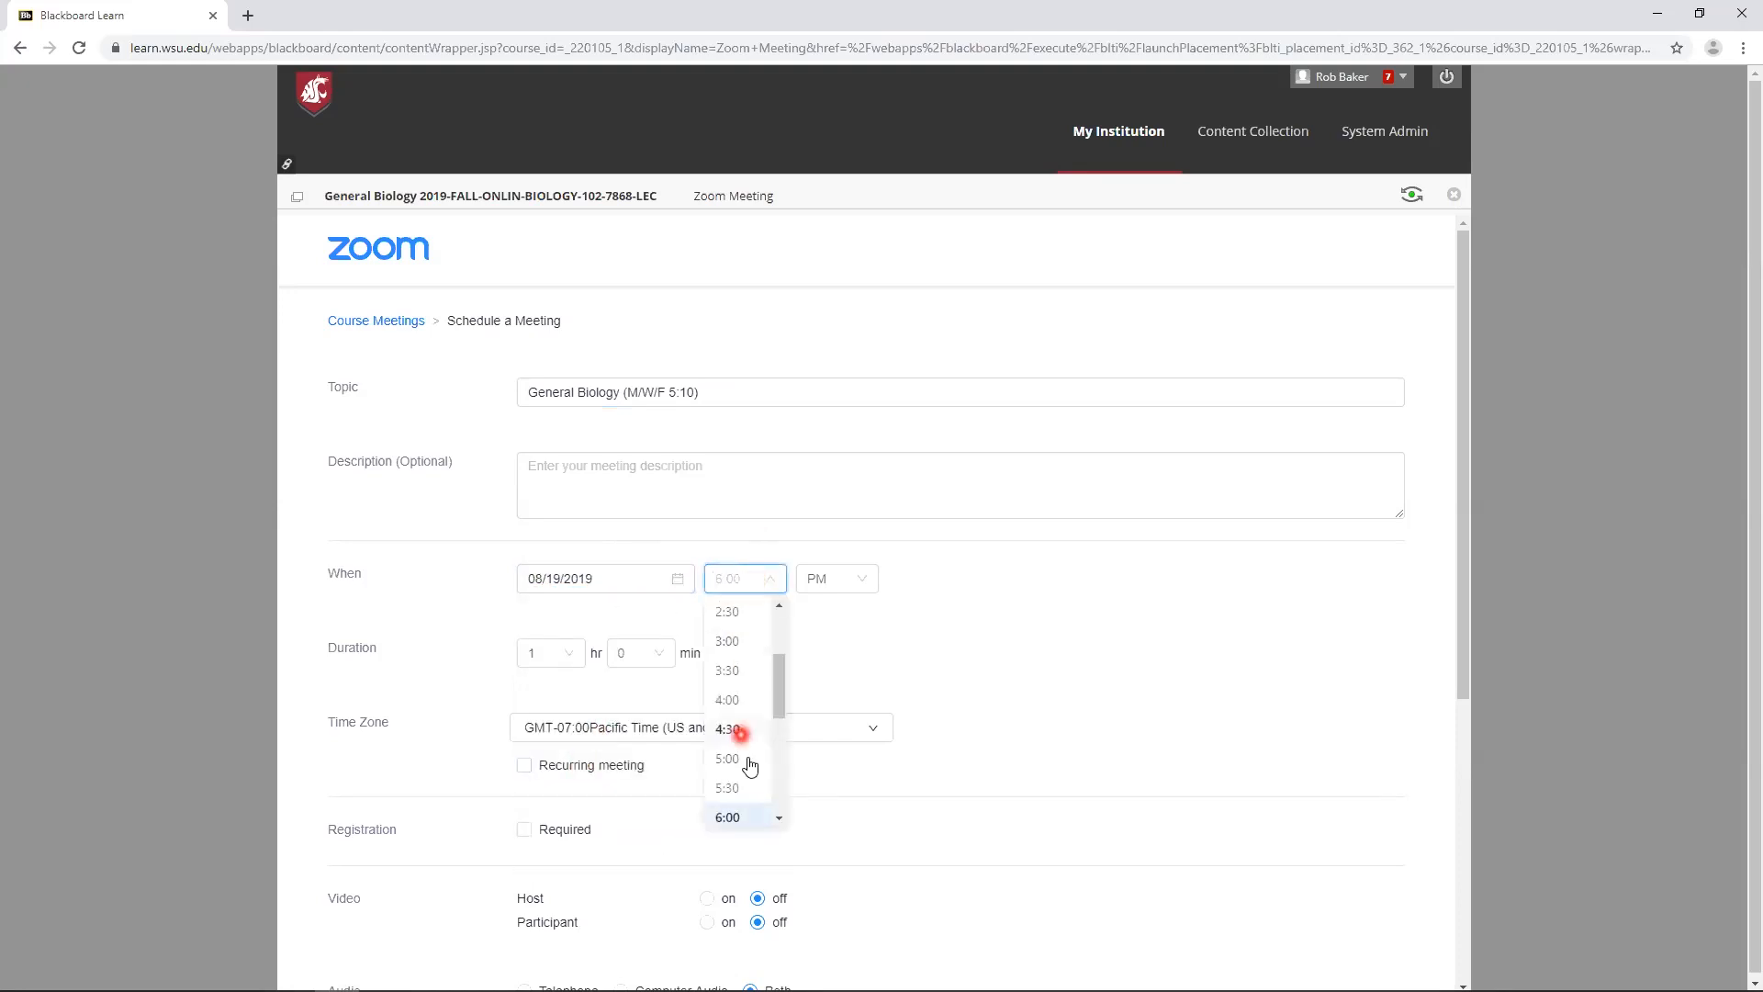
pyautogui.click(758, 751)
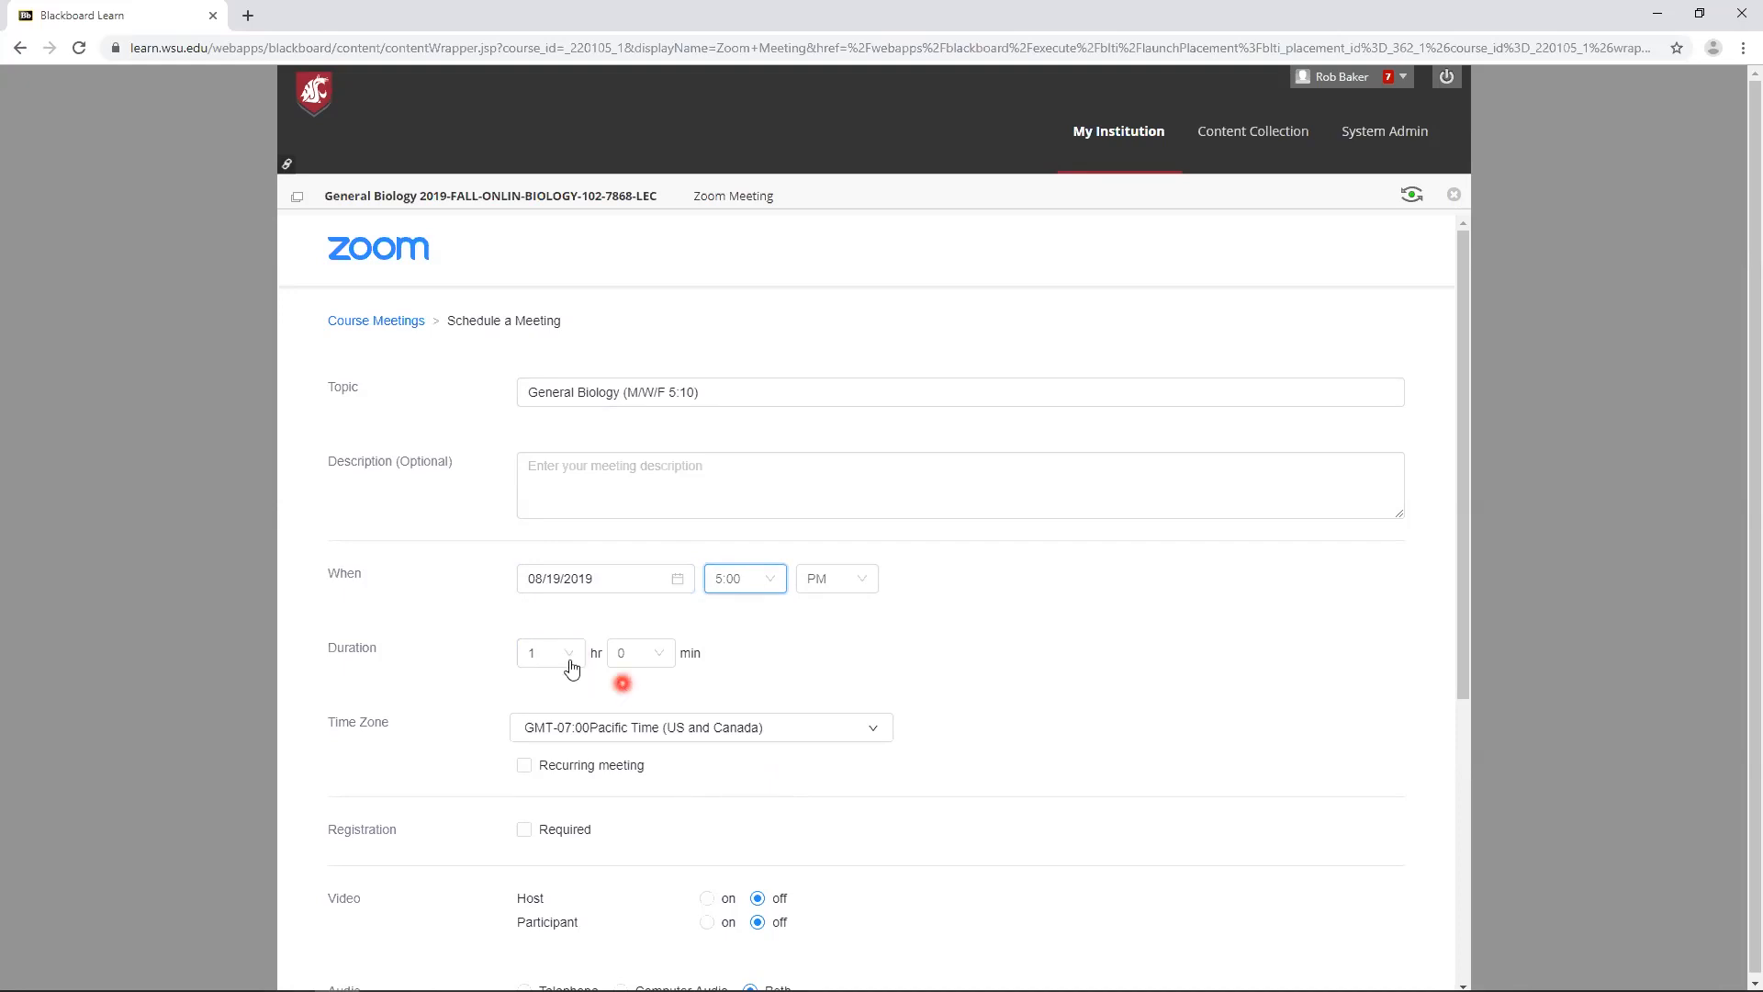
pyautogui.click(568, 653)
pyautogui.click(568, 653)
pyautogui.click(643, 653)
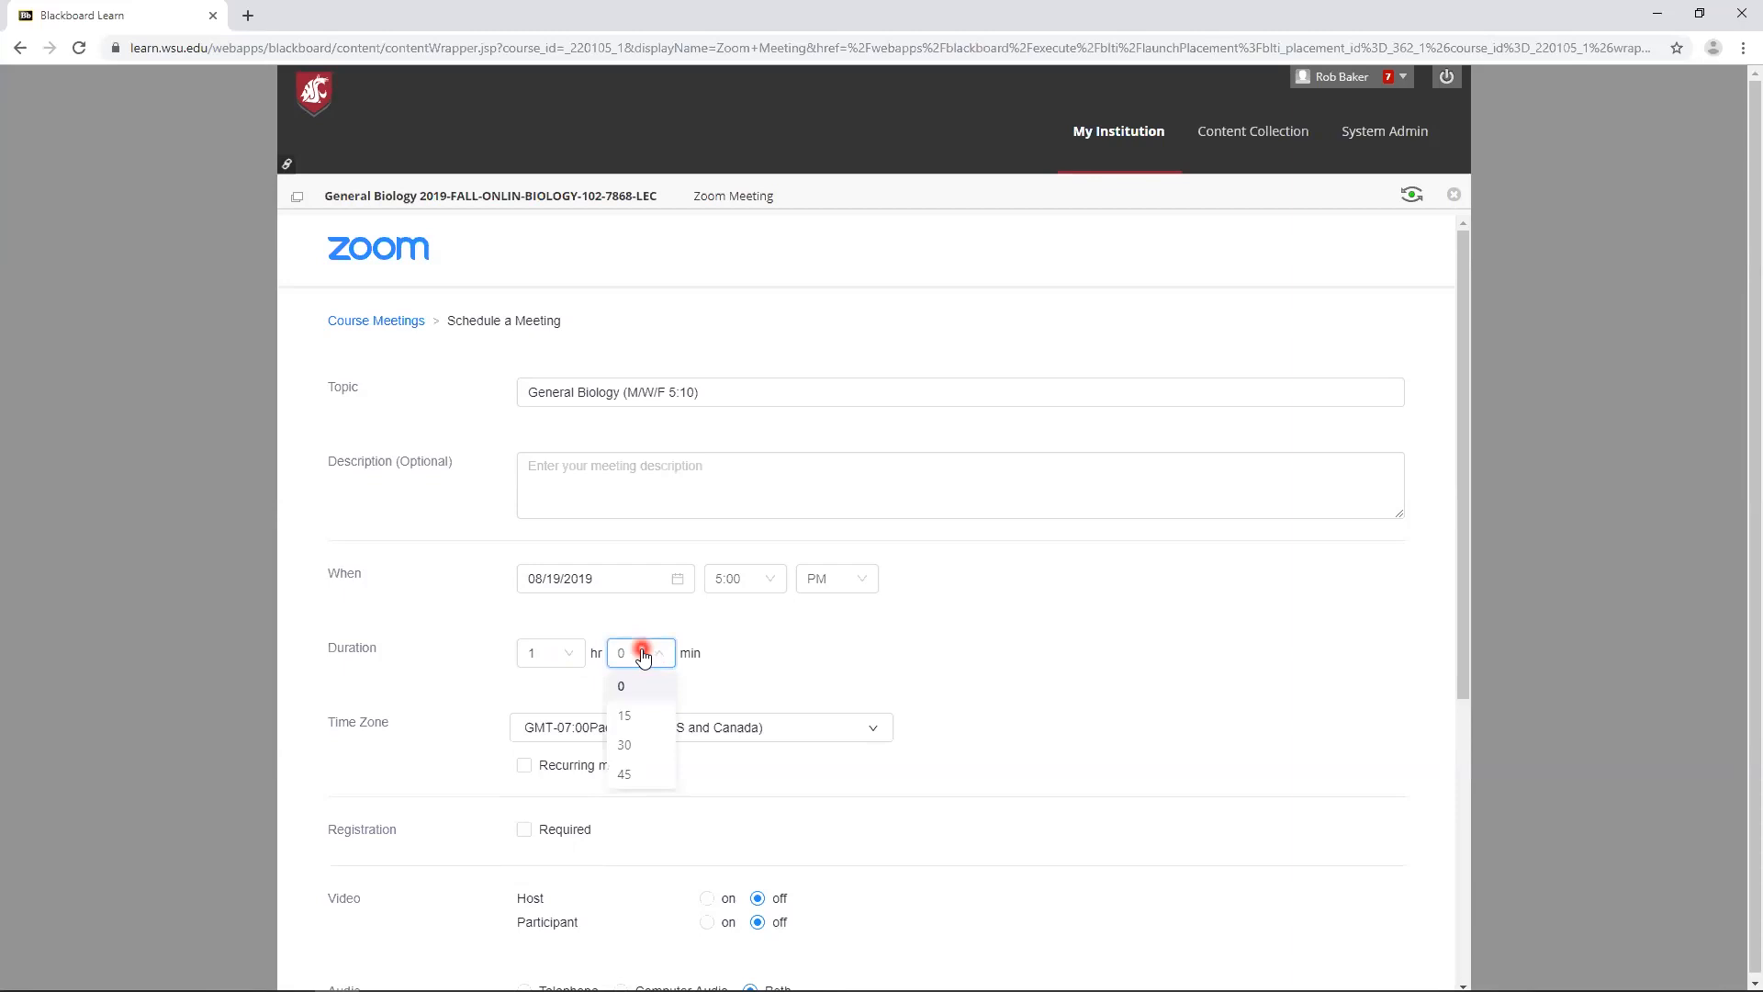
pyautogui.click(663, 625)
pyautogui.click(551, 652)
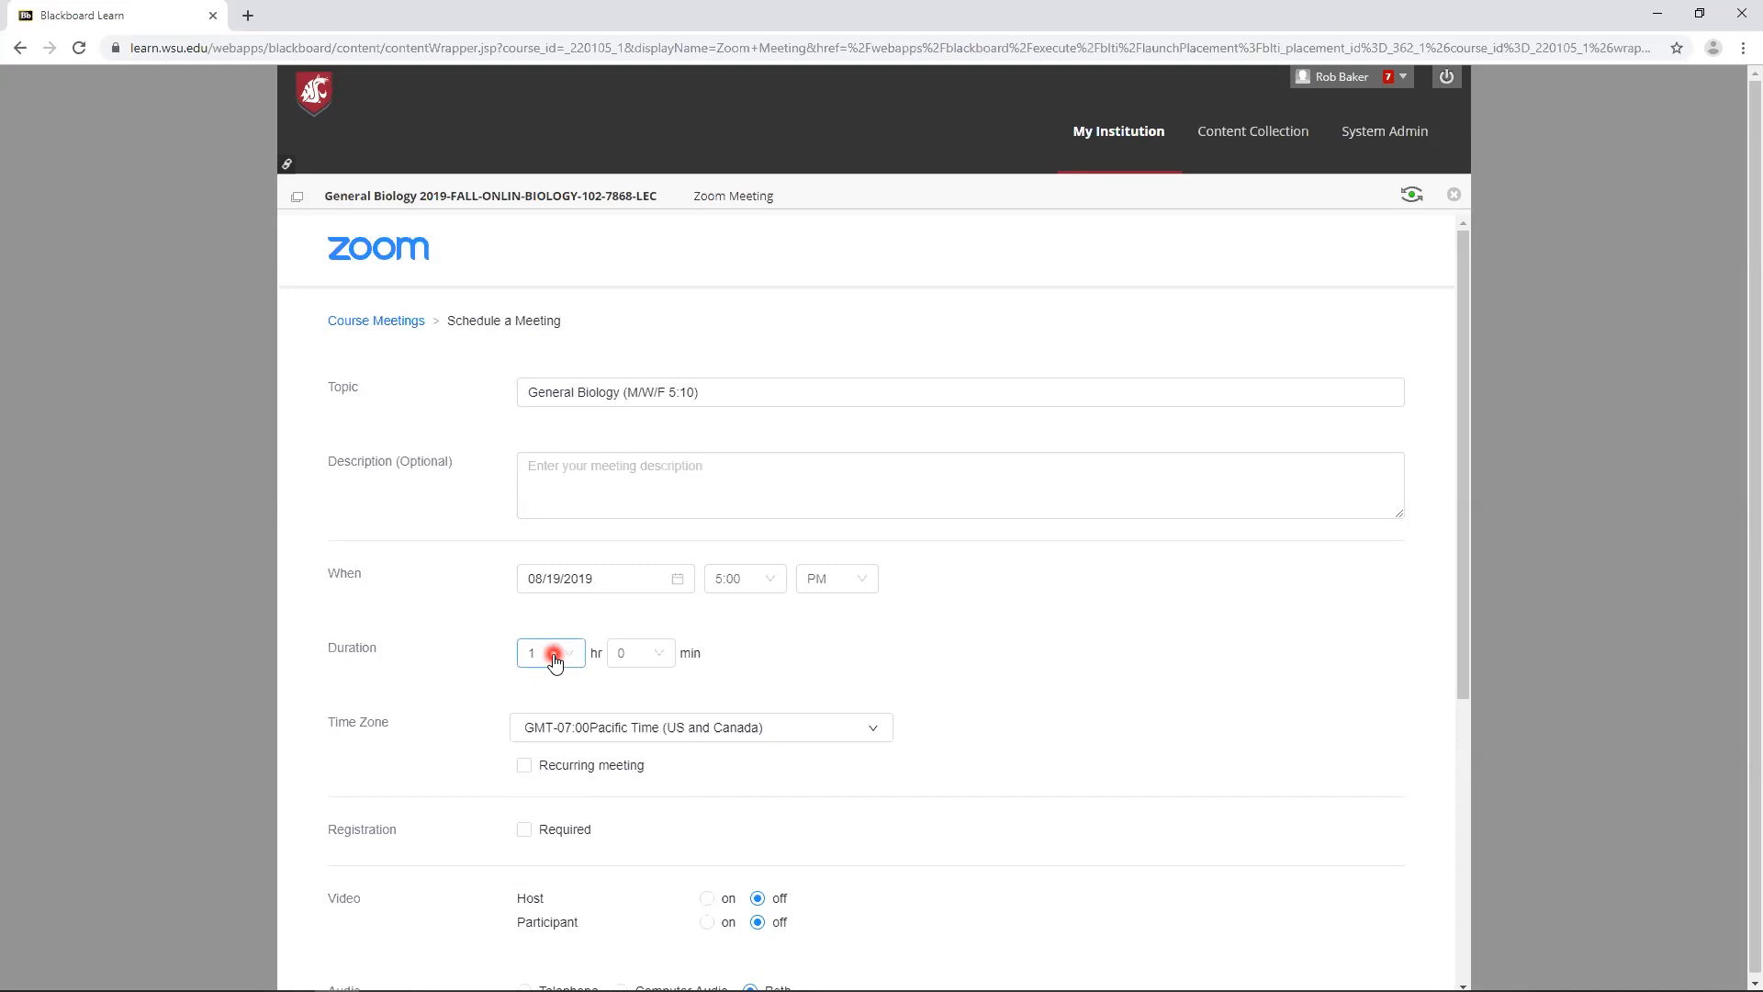
# - Make the meeting recurring and set its recurrence to NoFixed Time
pyautogui.click(555, 769)
pyautogui.scroll(-2, 555, 769)
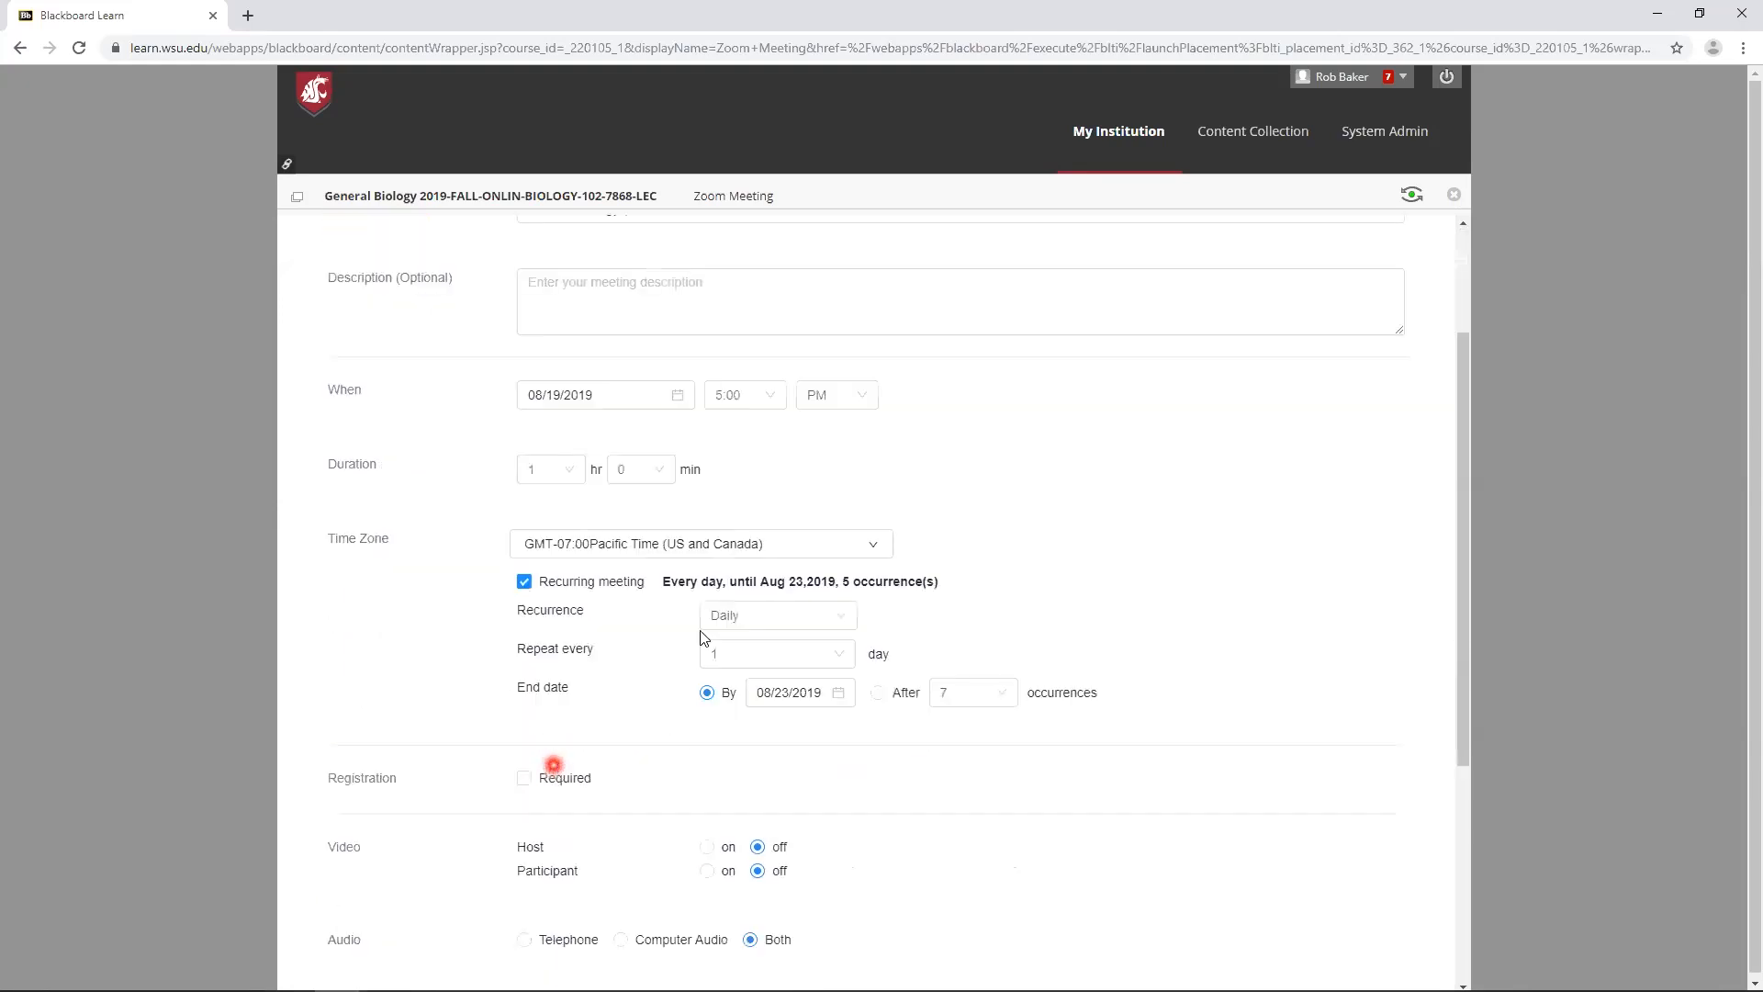
pyautogui.click(738, 617)
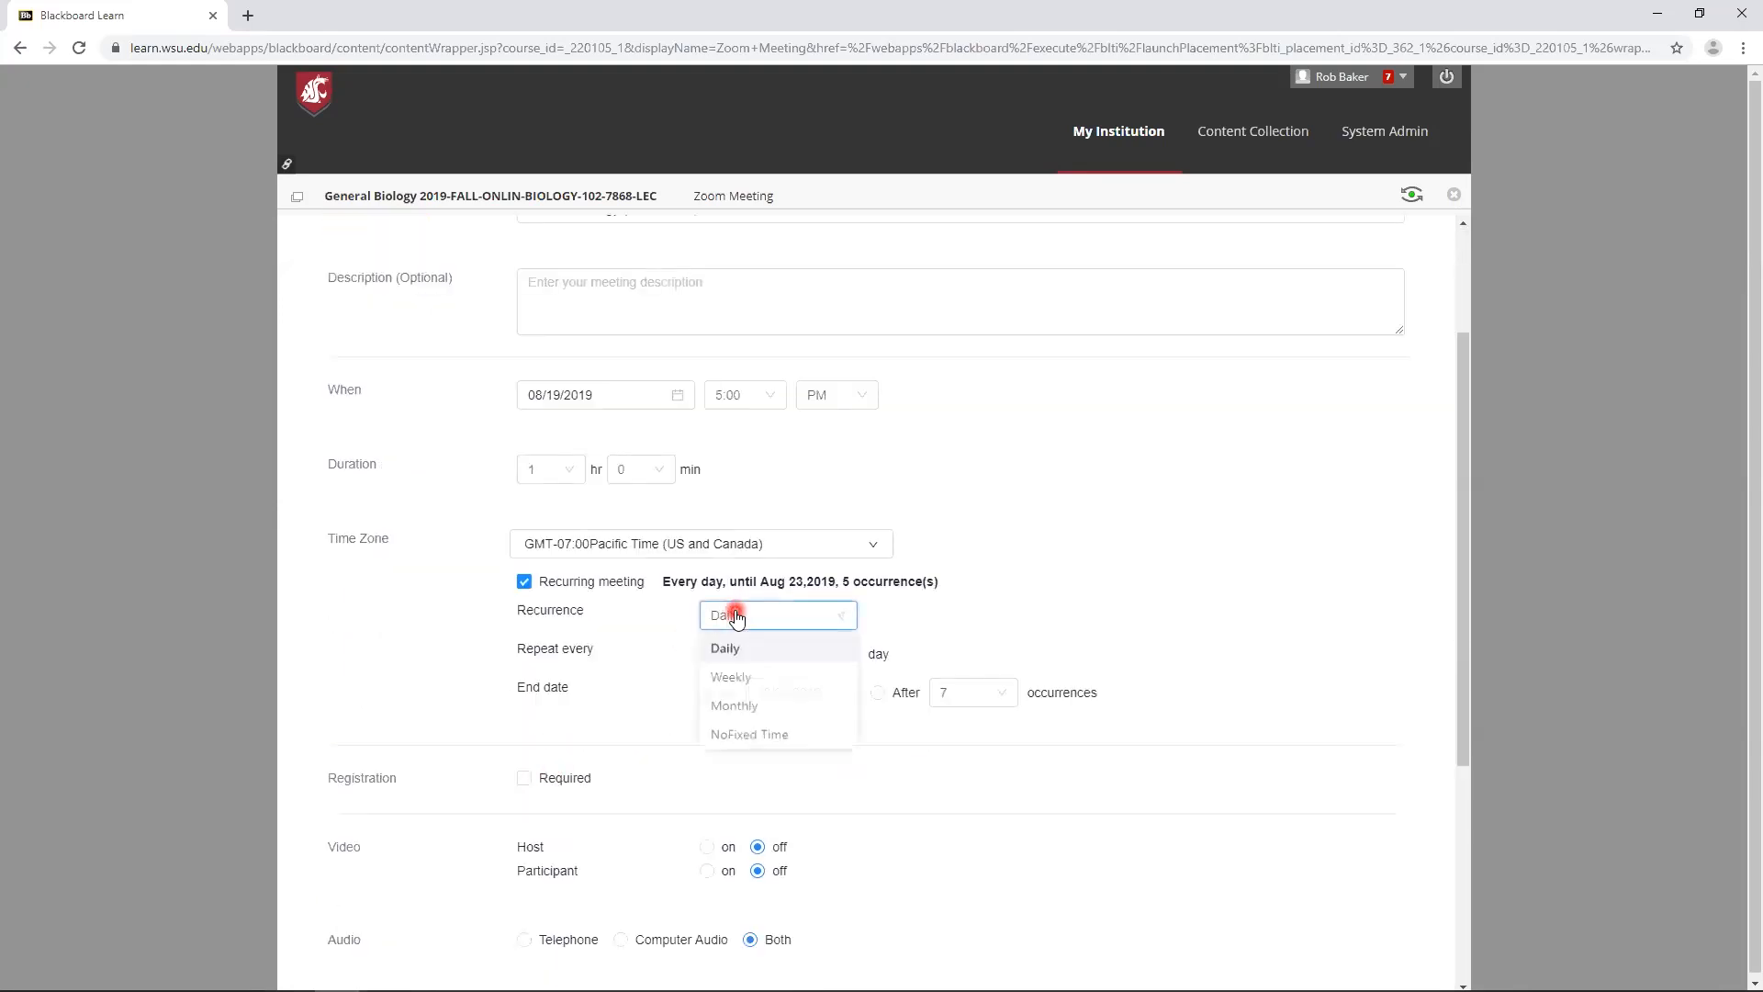
pyautogui.click(764, 737)
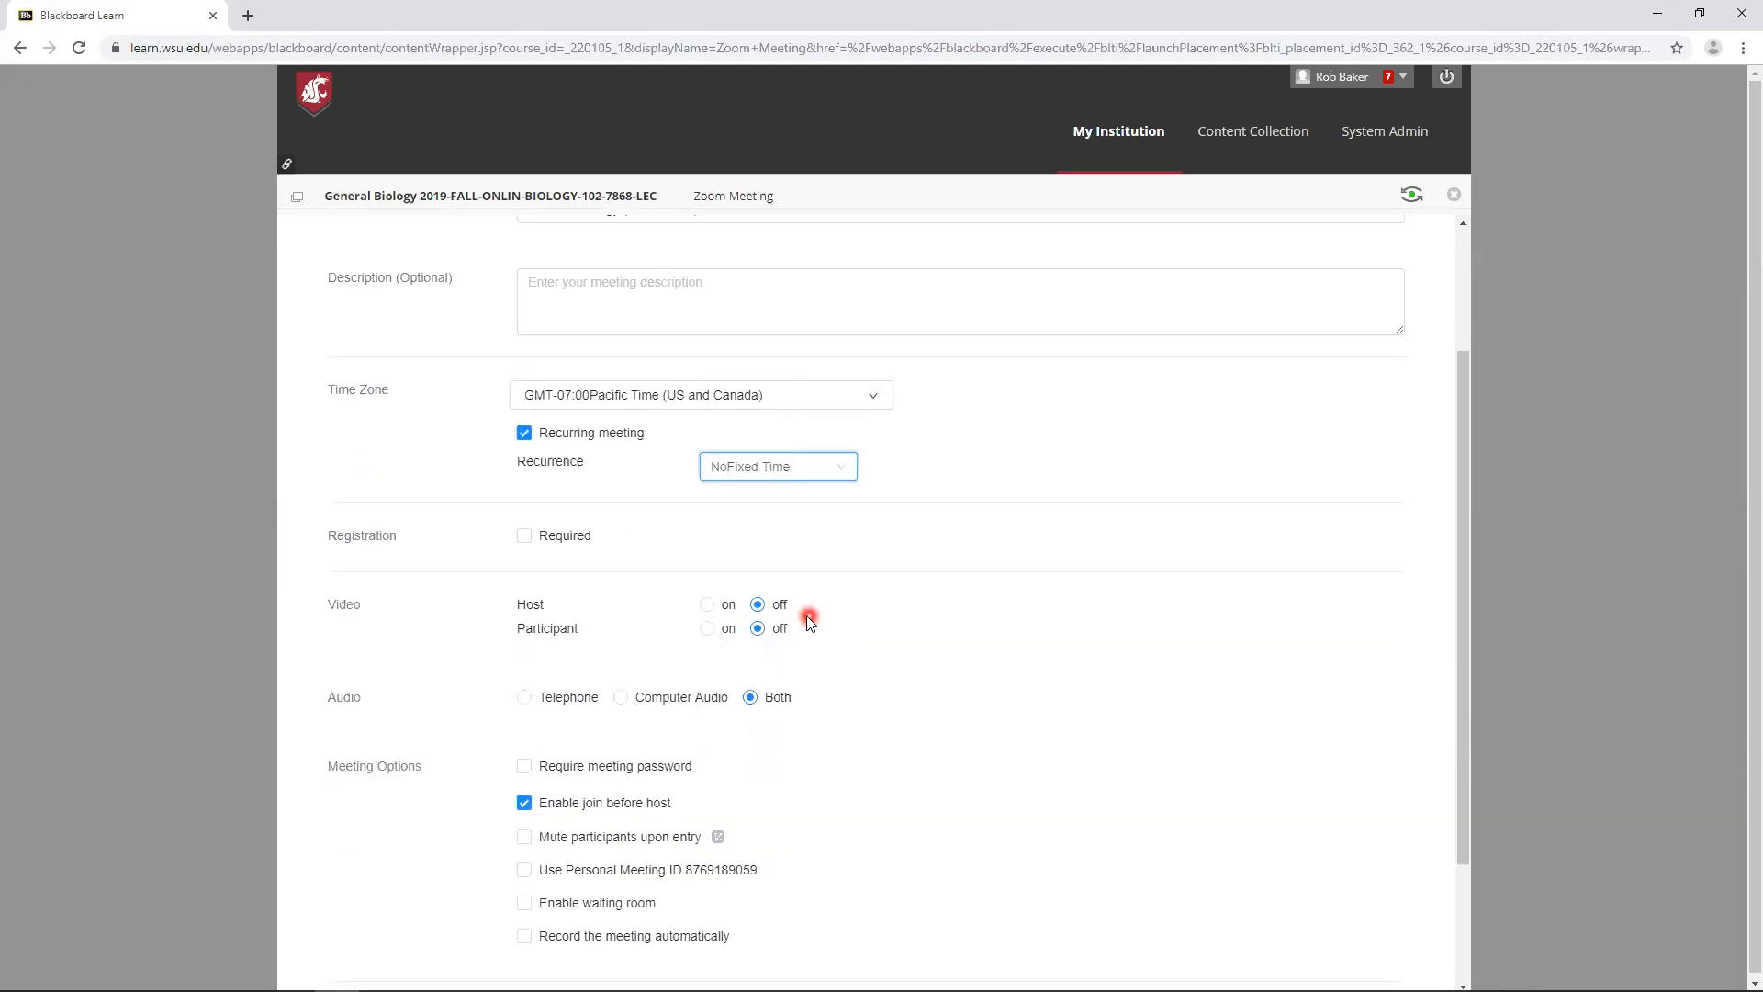
# - Change the recurrence to Weekly, occurring on Monday, Wednesday and Friday
pyautogui.scroll(2, 698, 511)
pyautogui.click(631, 392)
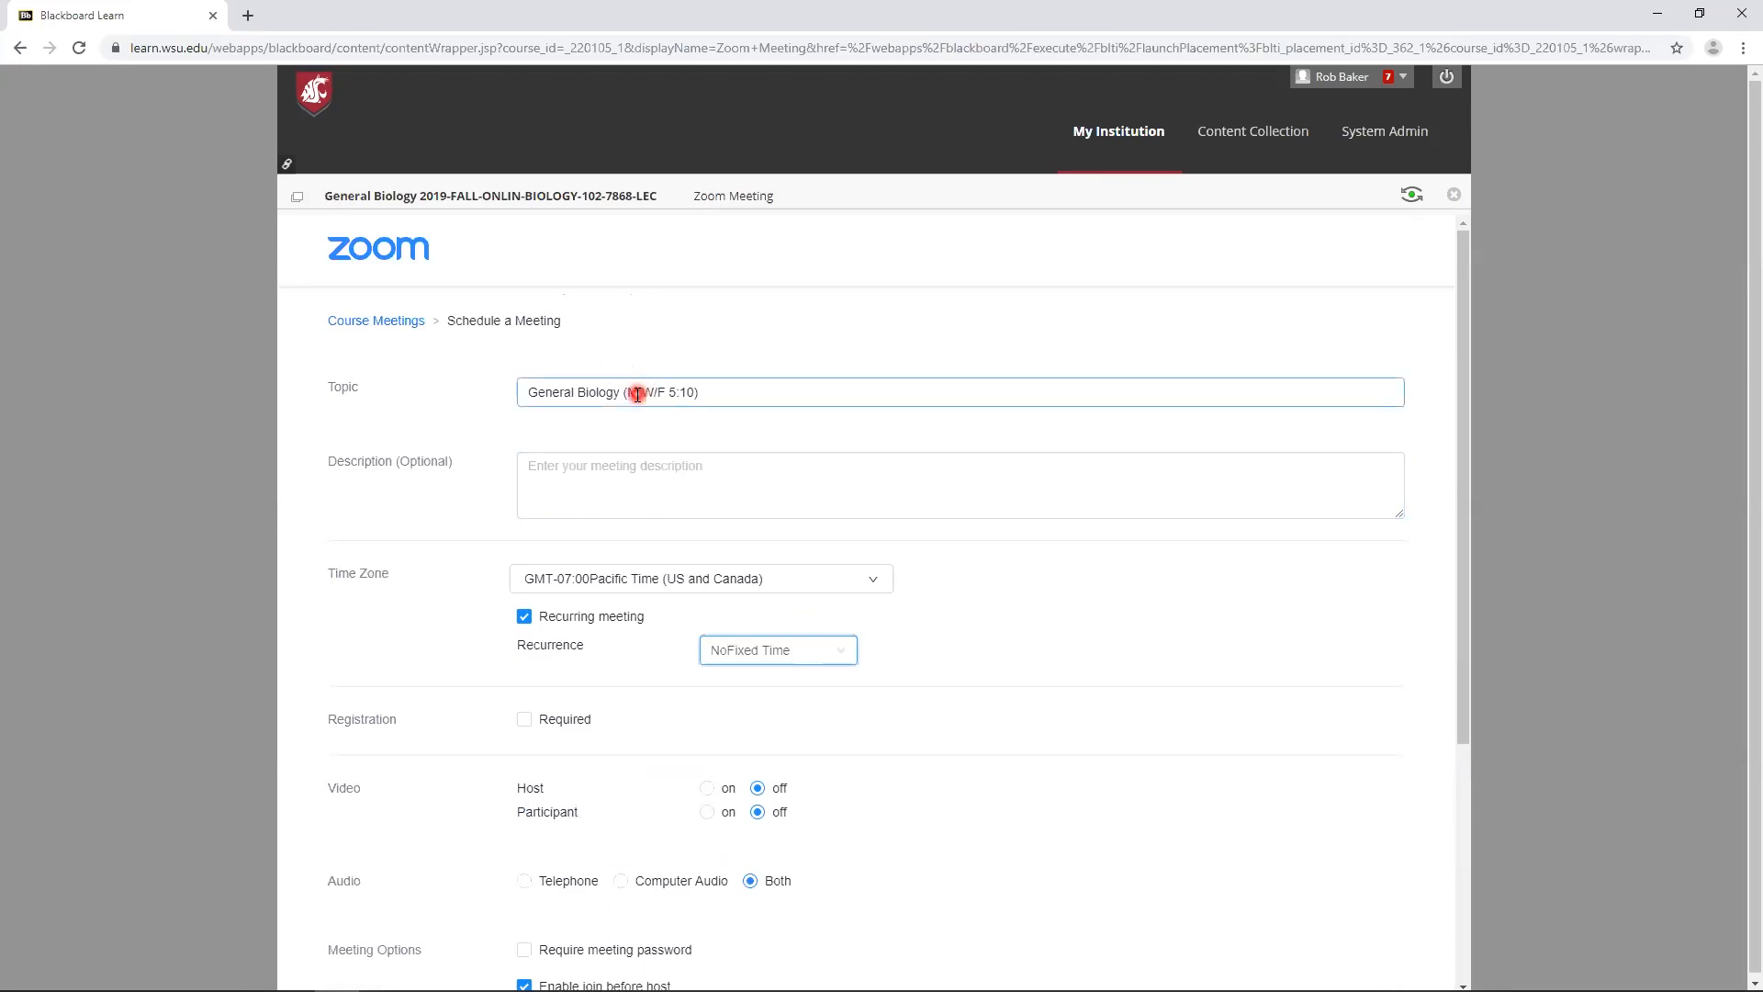
pyautogui.click(778, 643)
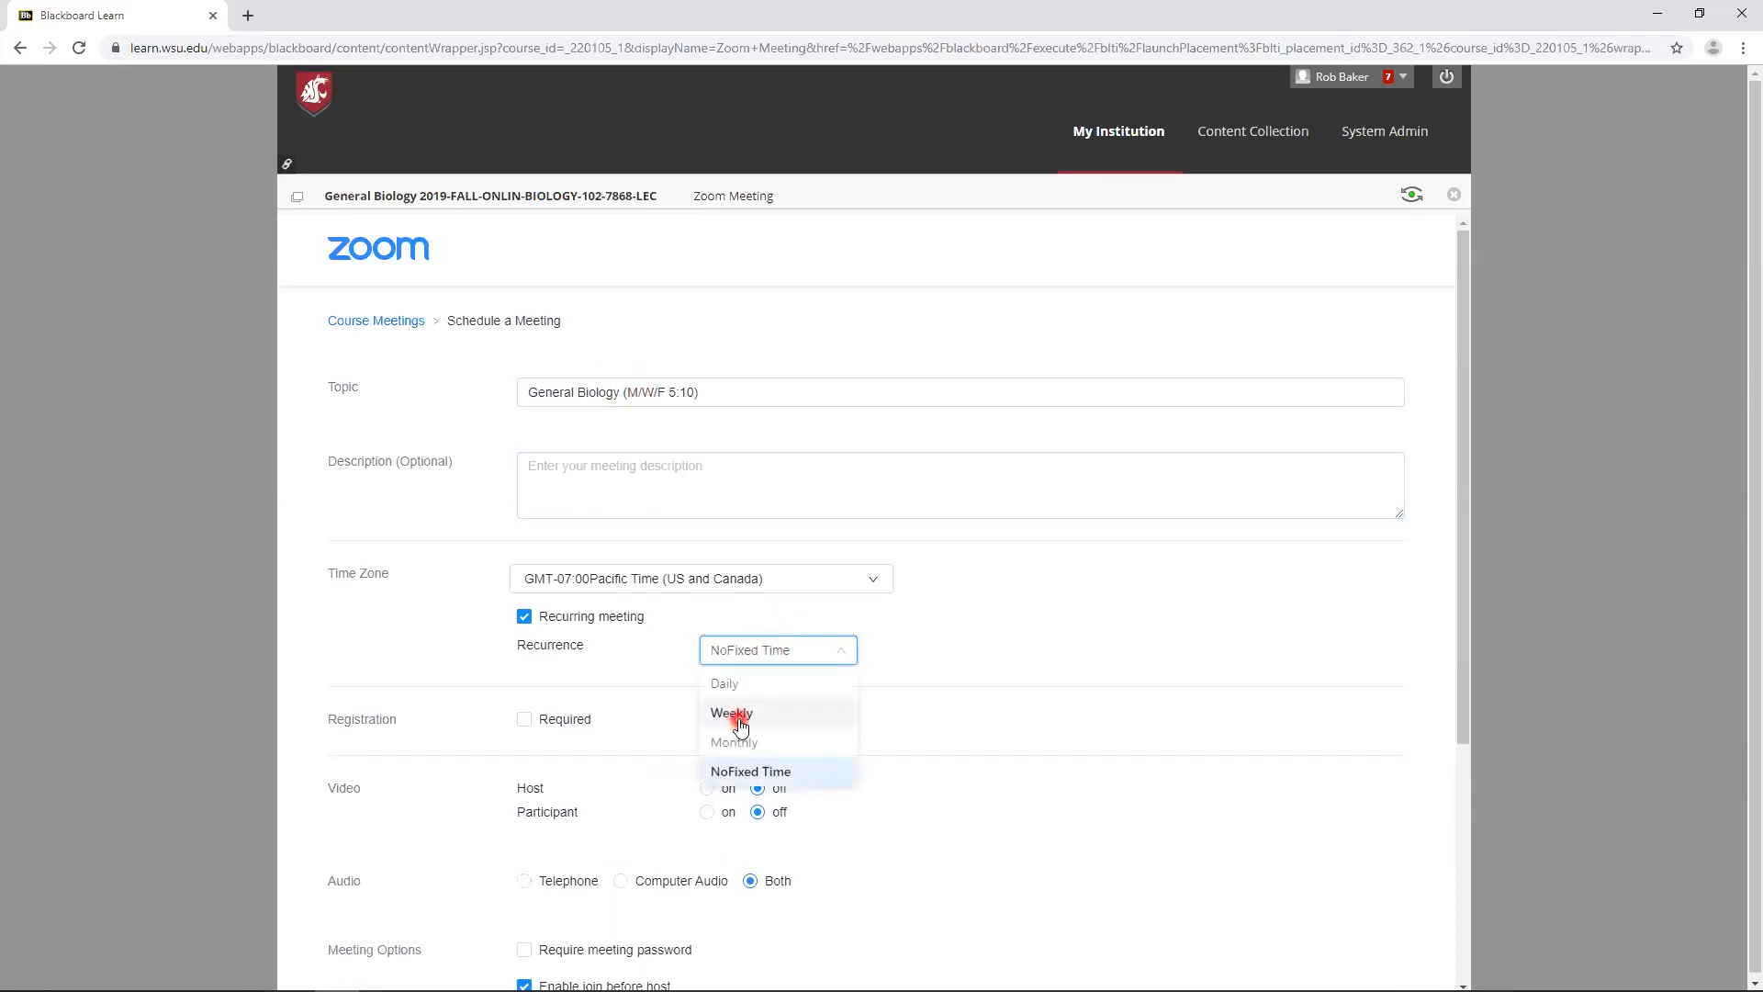
pyautogui.click(740, 717)
pyautogui.scroll(-3, 620, 735)
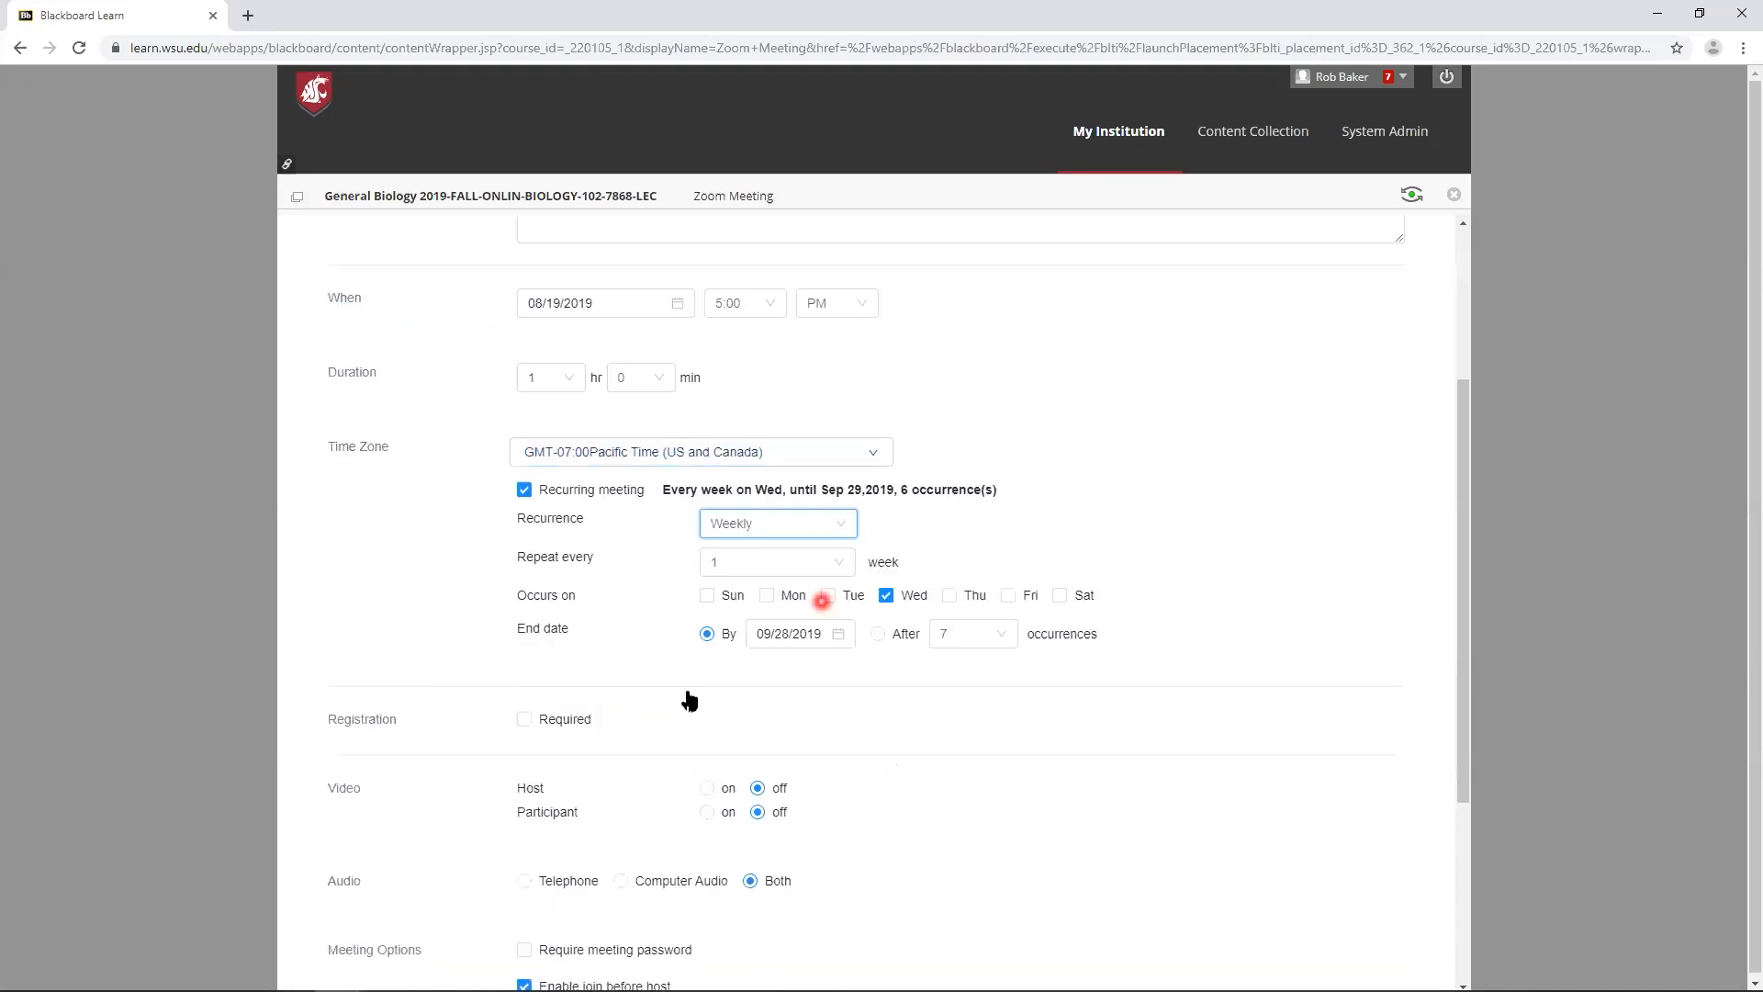
pyautogui.click(767, 596)
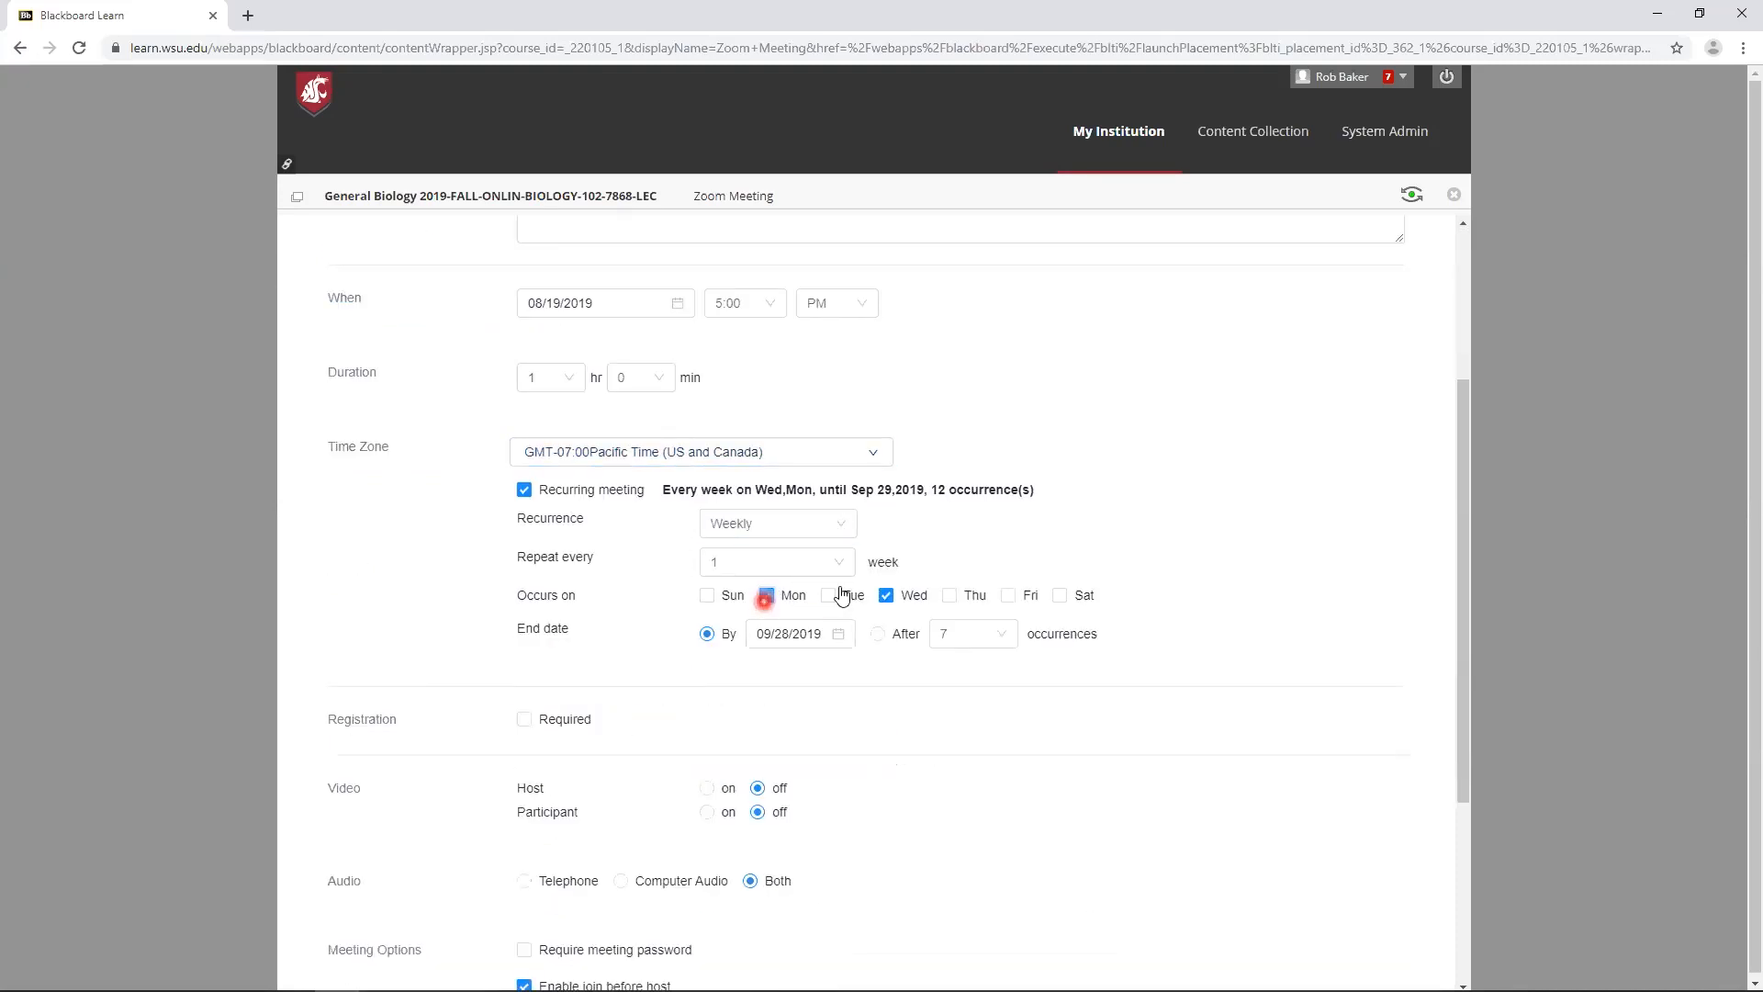
pyautogui.click(1008, 595)
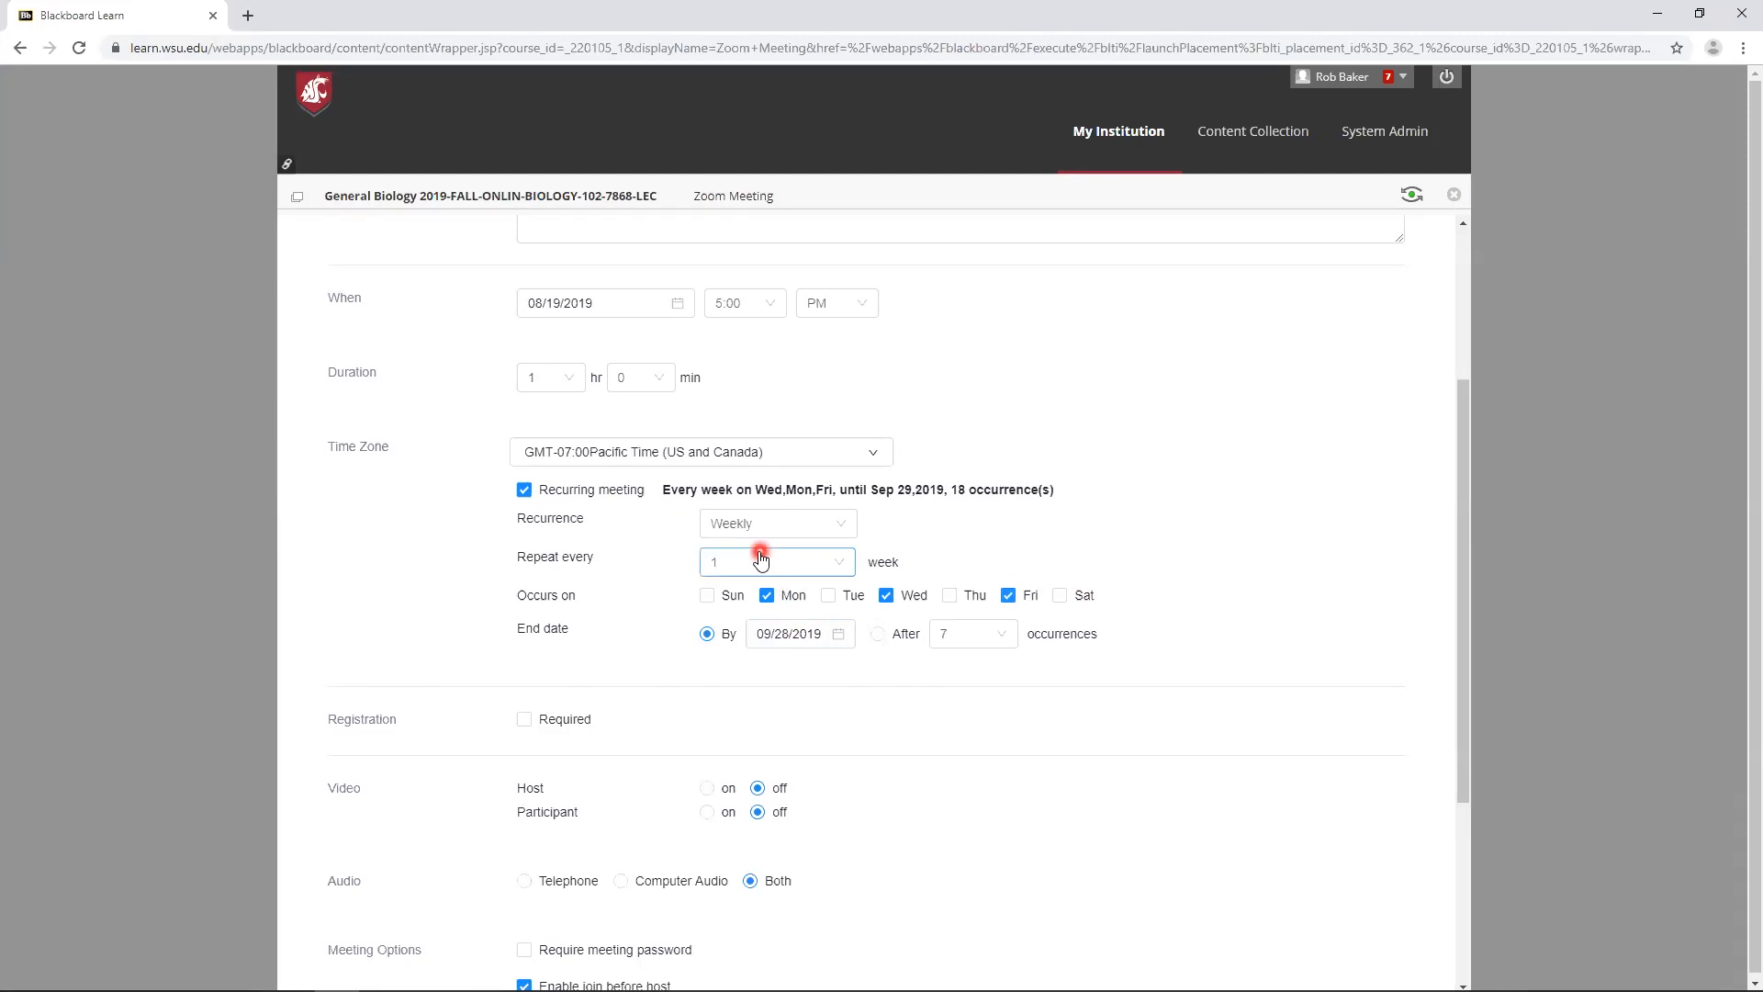
# - Set the recurring meeting's end date to 12/13/2019
pyautogui.click(838, 635)
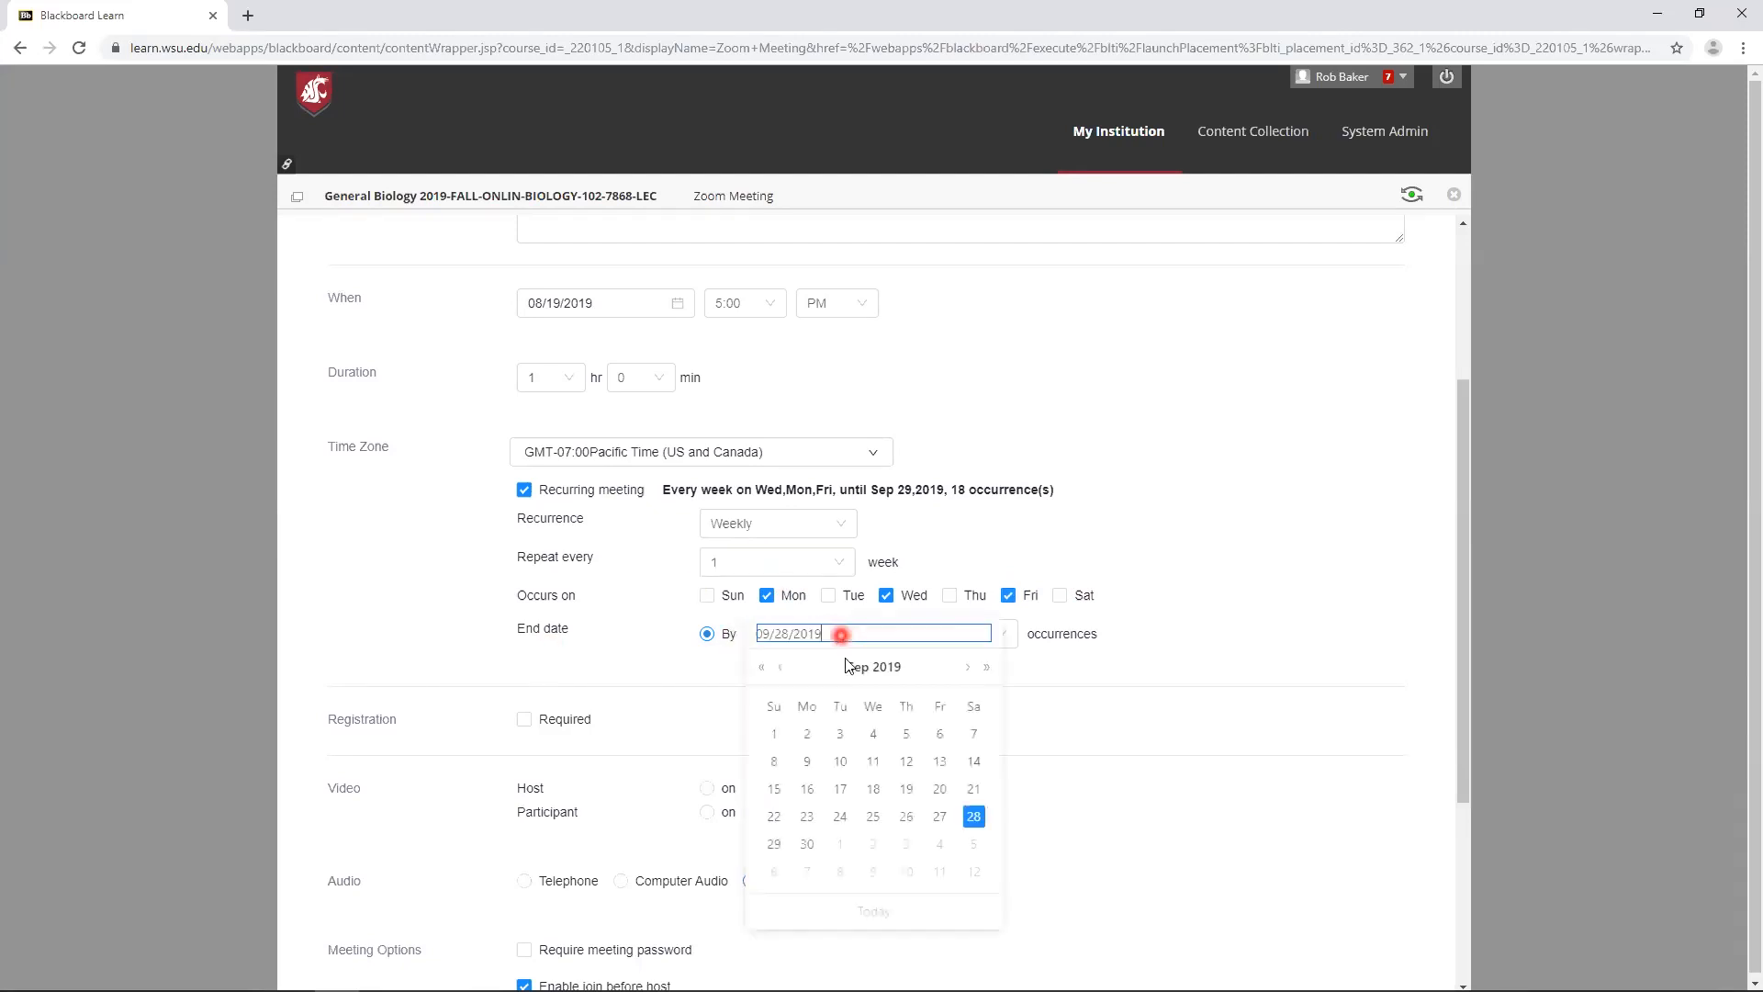
pyautogui.click(971, 667)
pyautogui.click(972, 667)
pyautogui.click(971, 667)
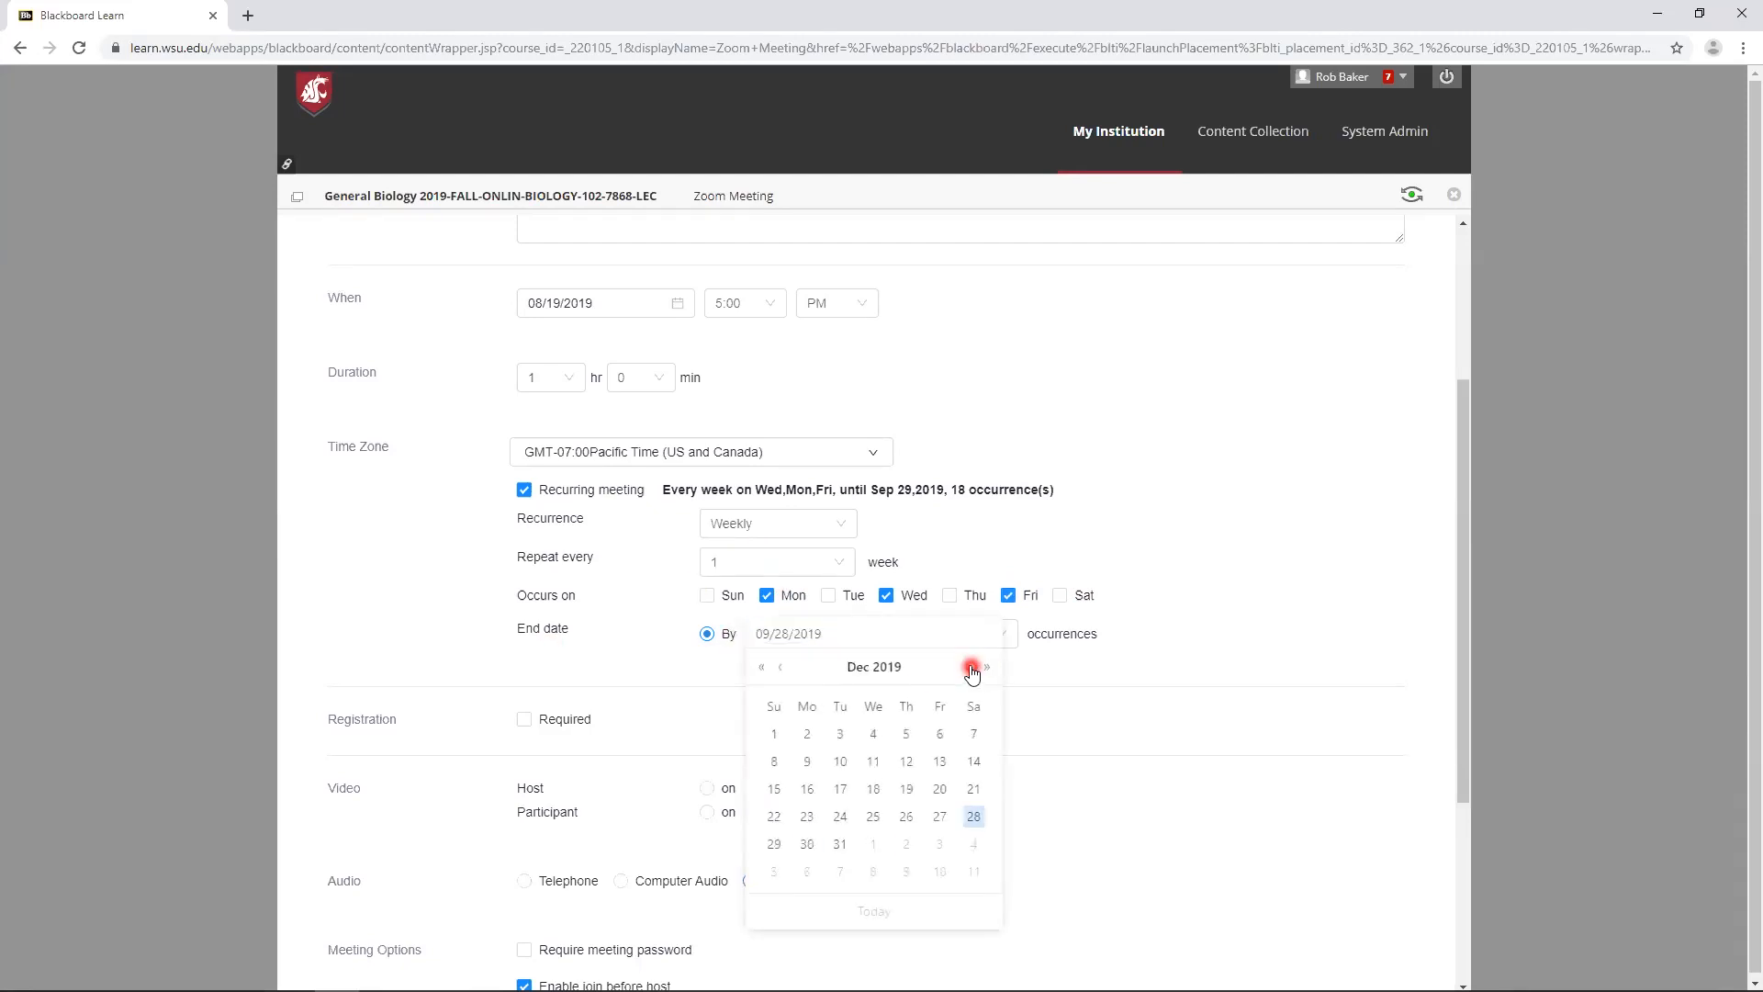
pyautogui.click(941, 763)
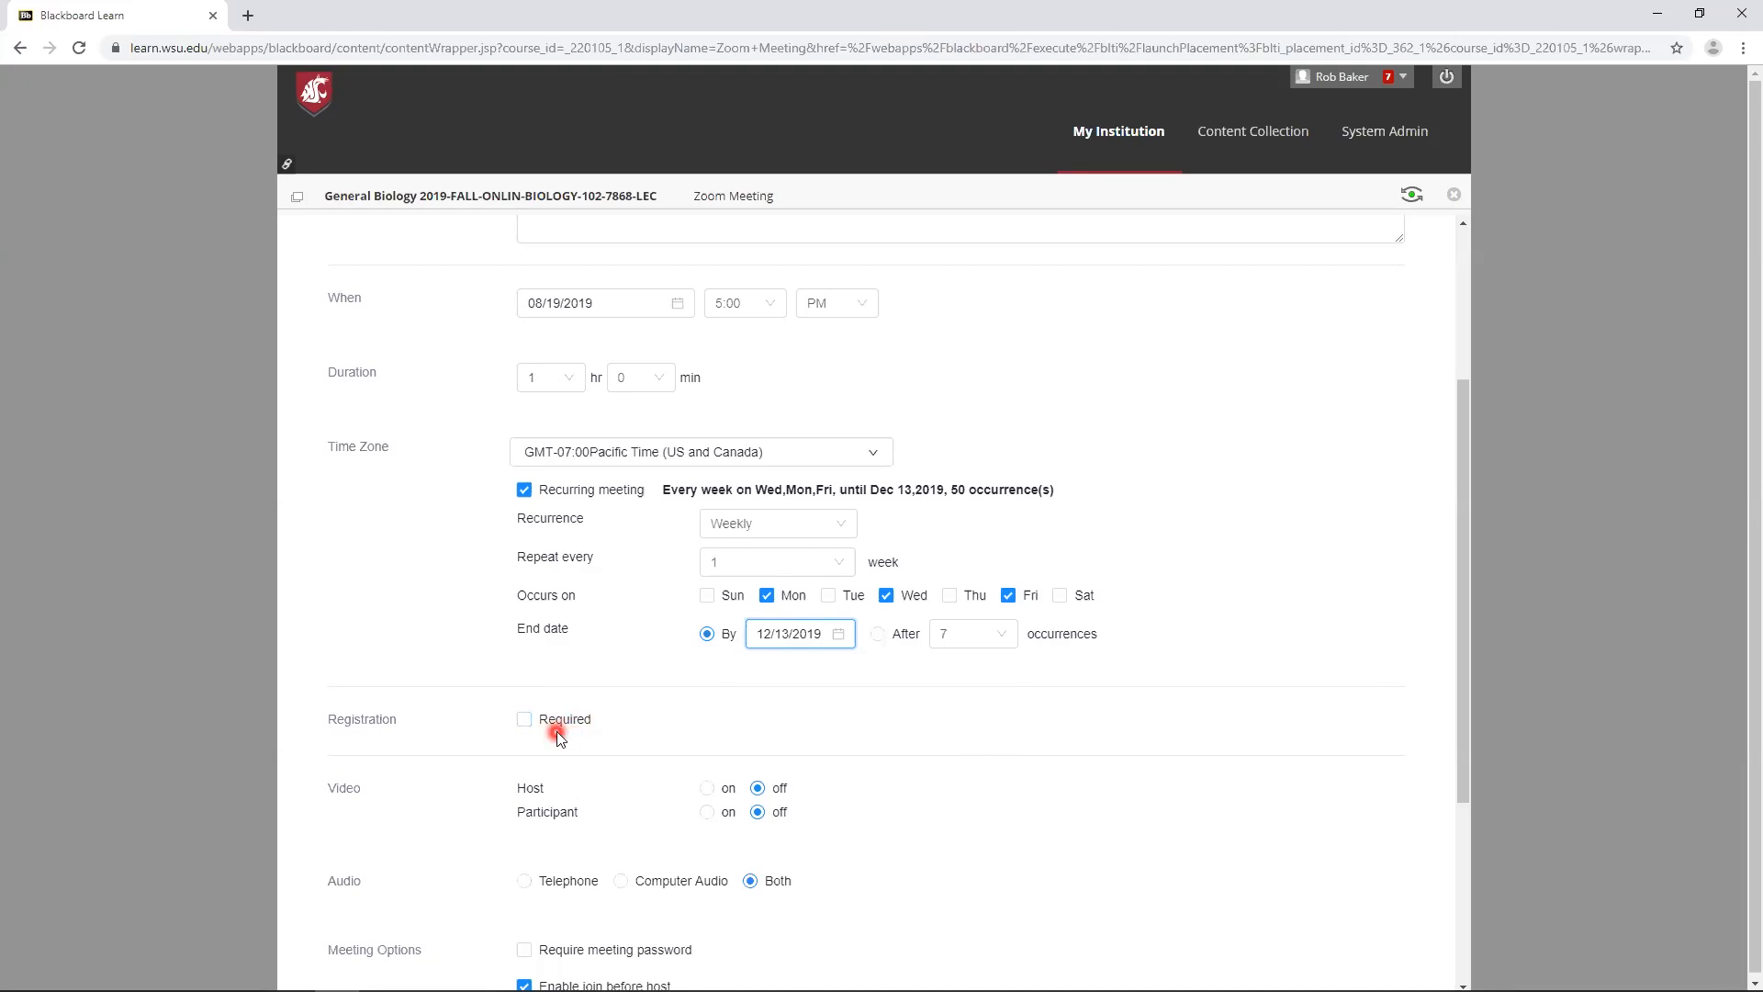
pyautogui.scroll(-4, 556, 731)
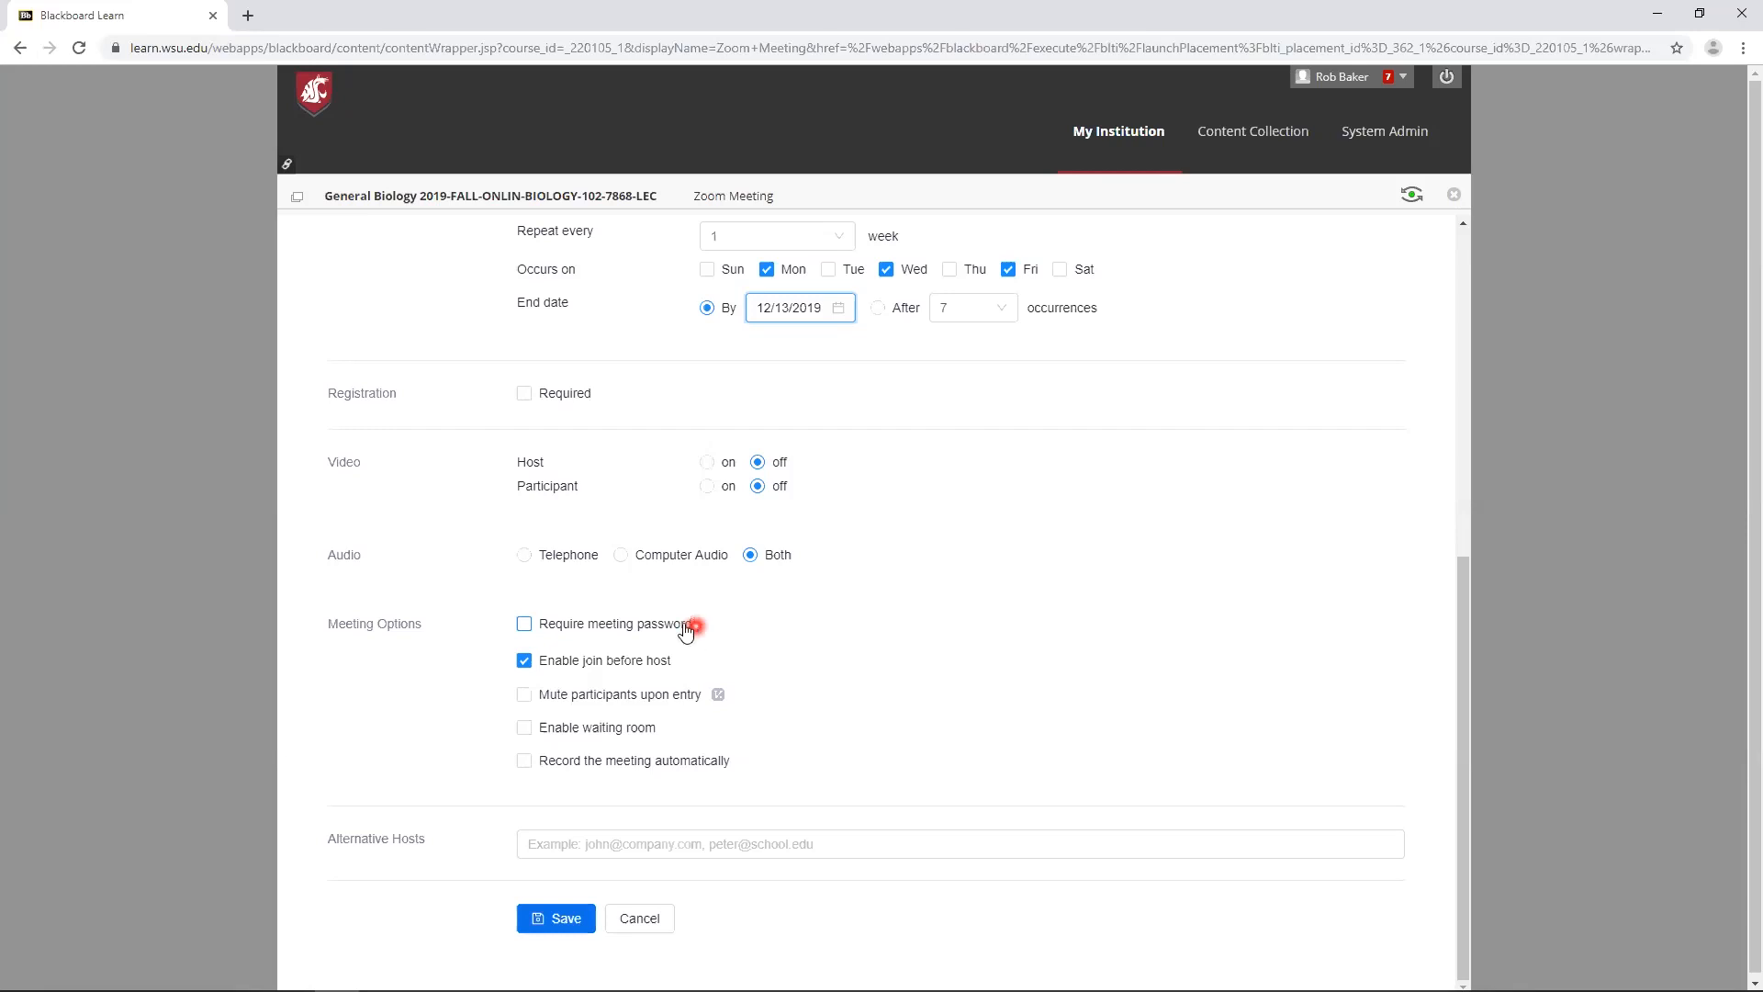
pyautogui.click(526, 627)
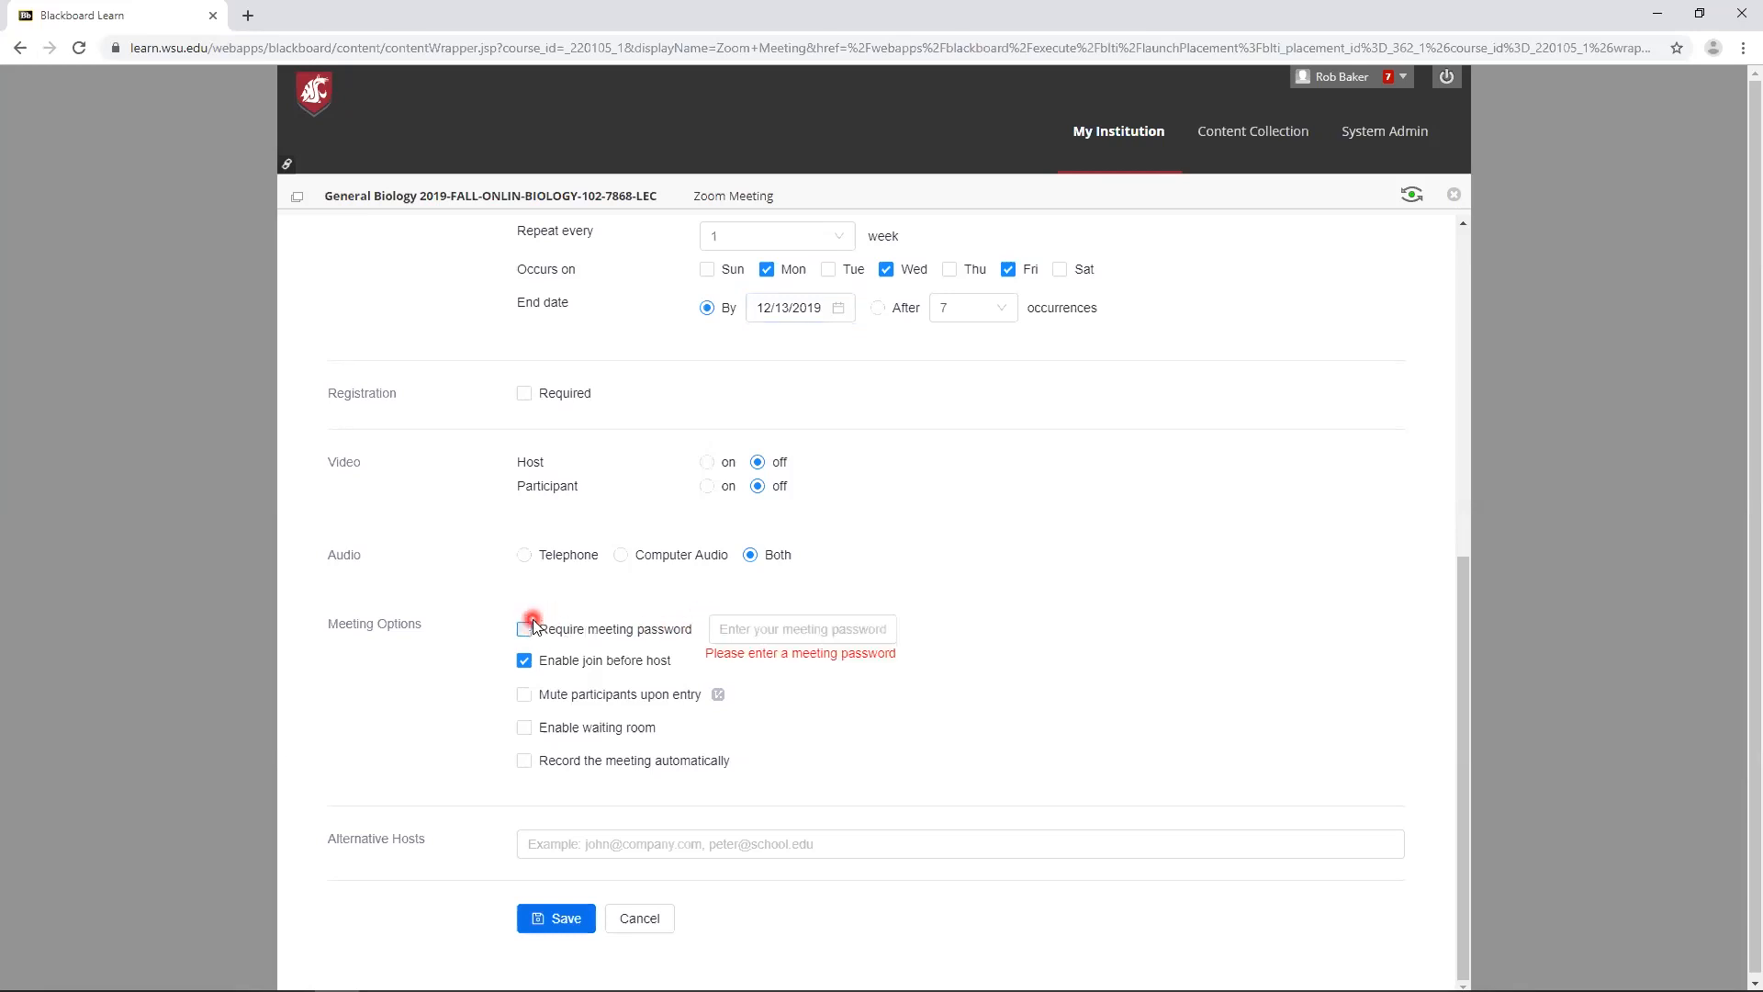
pyautogui.click(760, 625)
pyautogui.click(754, 622)
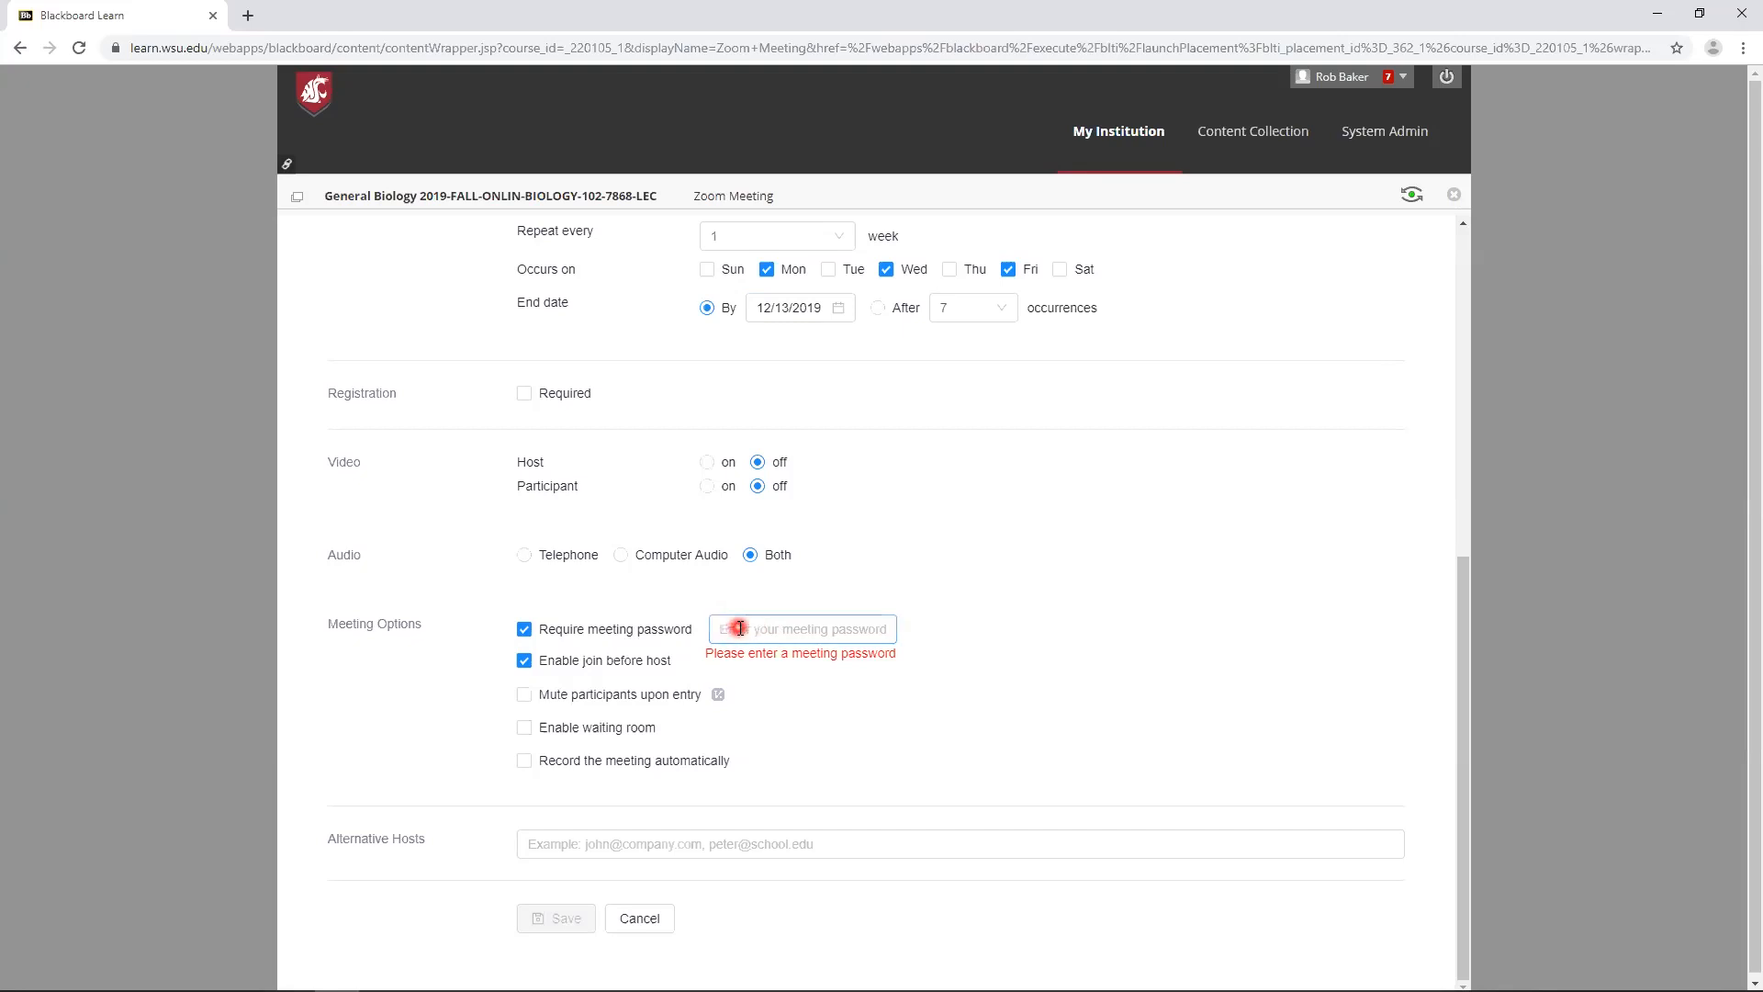
pyautogui.click(524, 629)
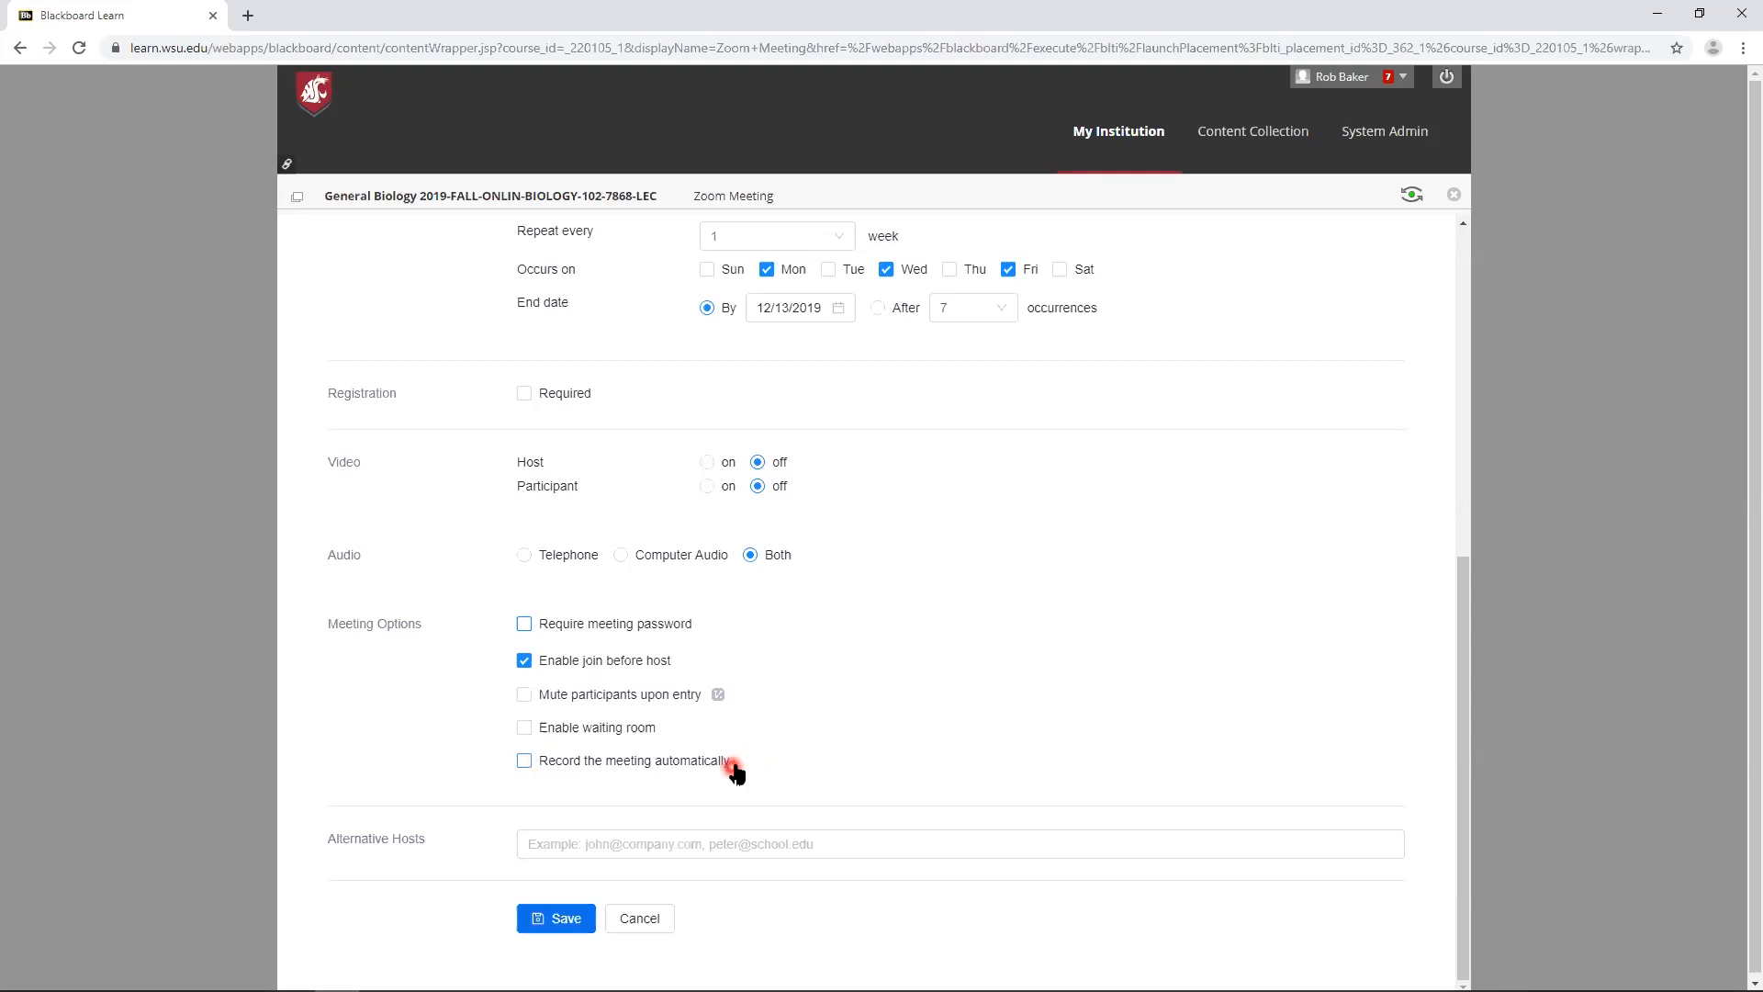
# - Save the meeting without alternative hosts and return to the course meetings list
pyautogui.click(570, 841)
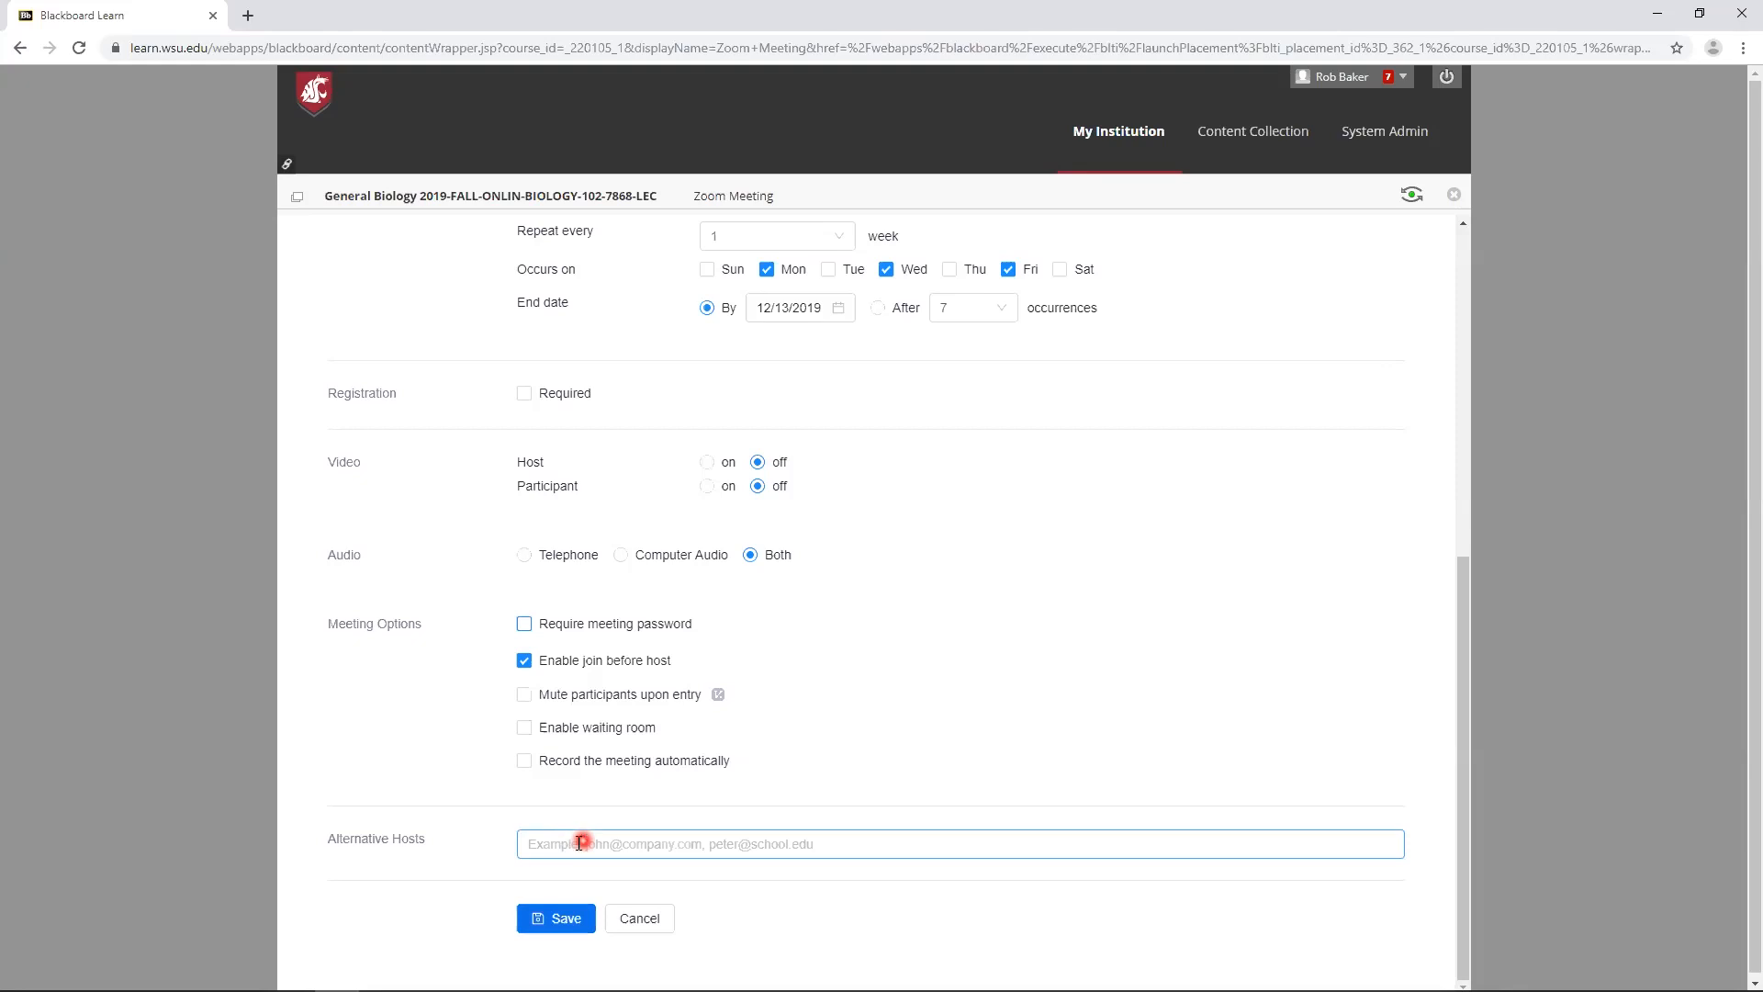
pyautogui.click(559, 921)
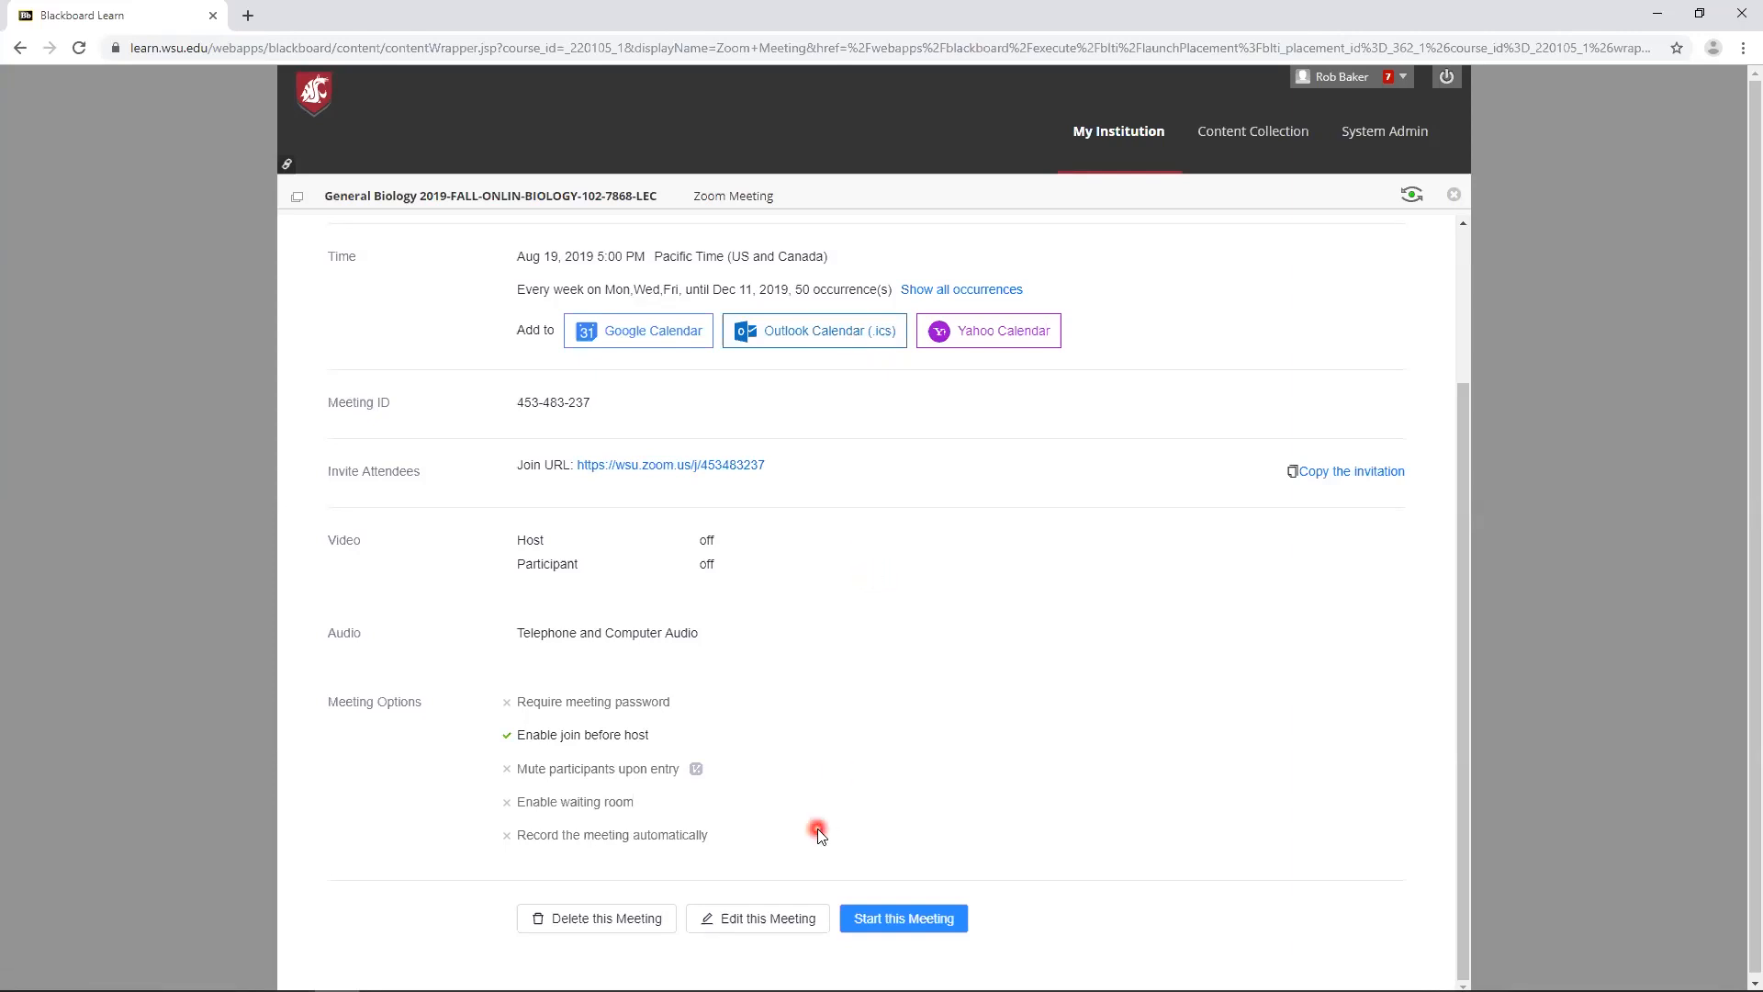
pyautogui.scroll(3, 413, 595)
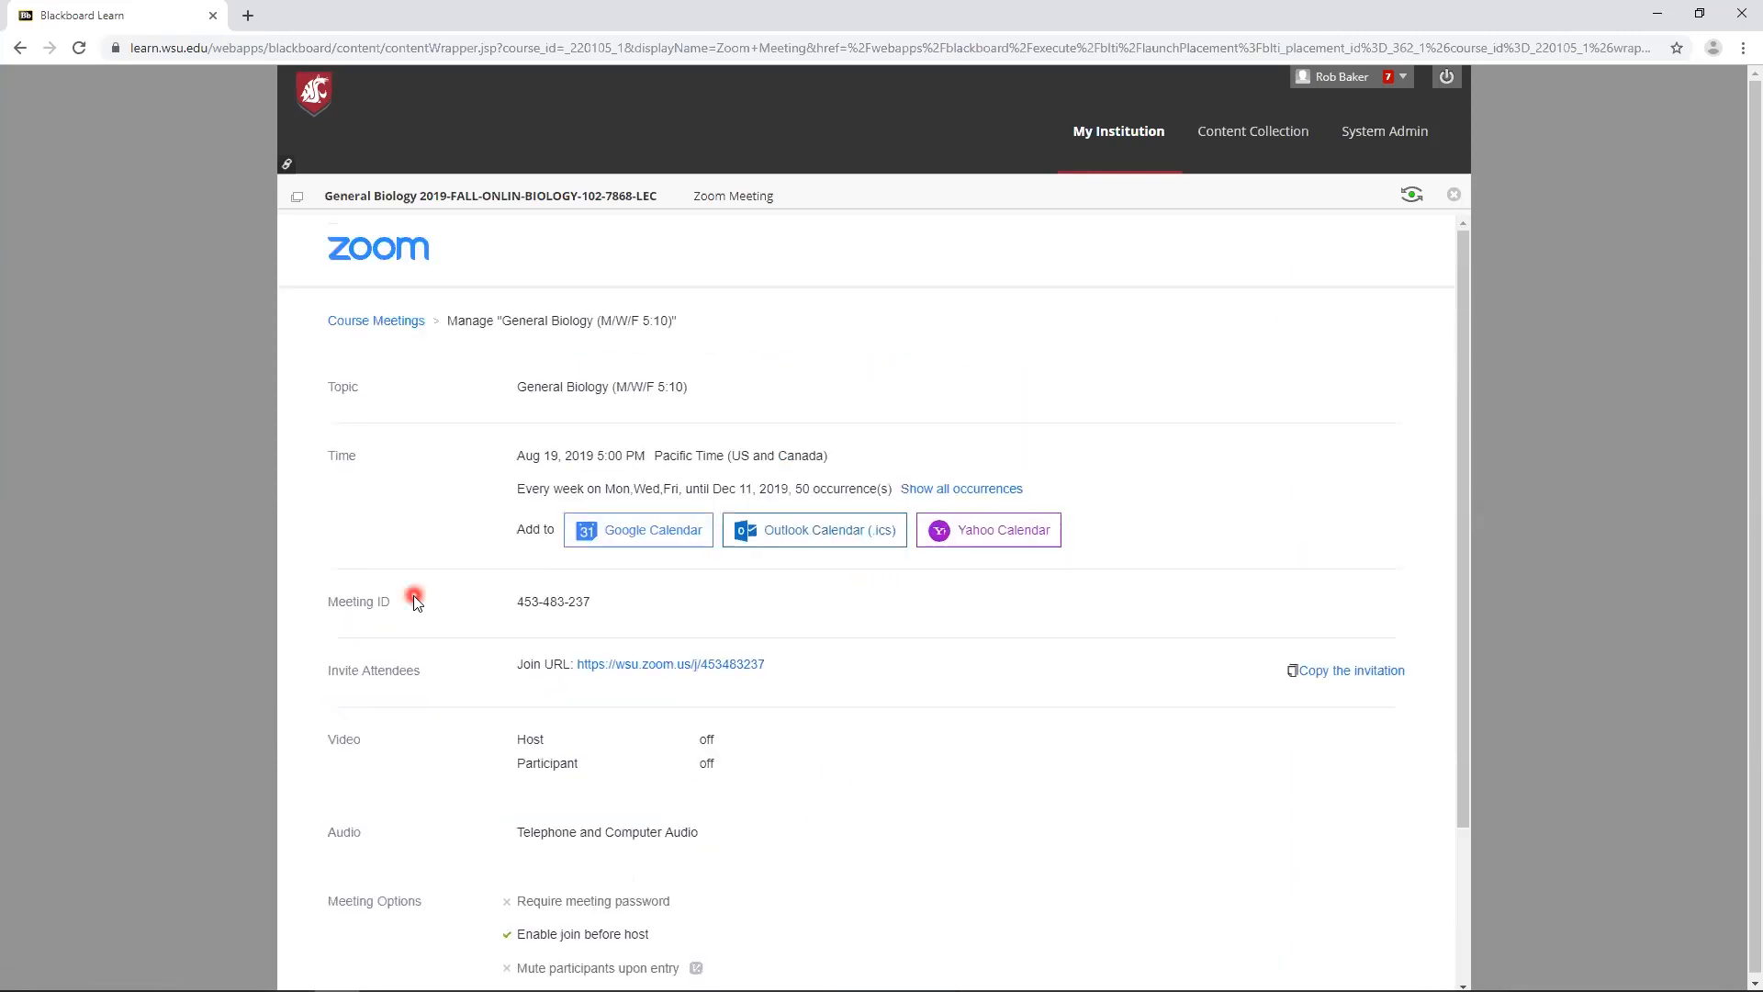
pyautogui.click(410, 323)
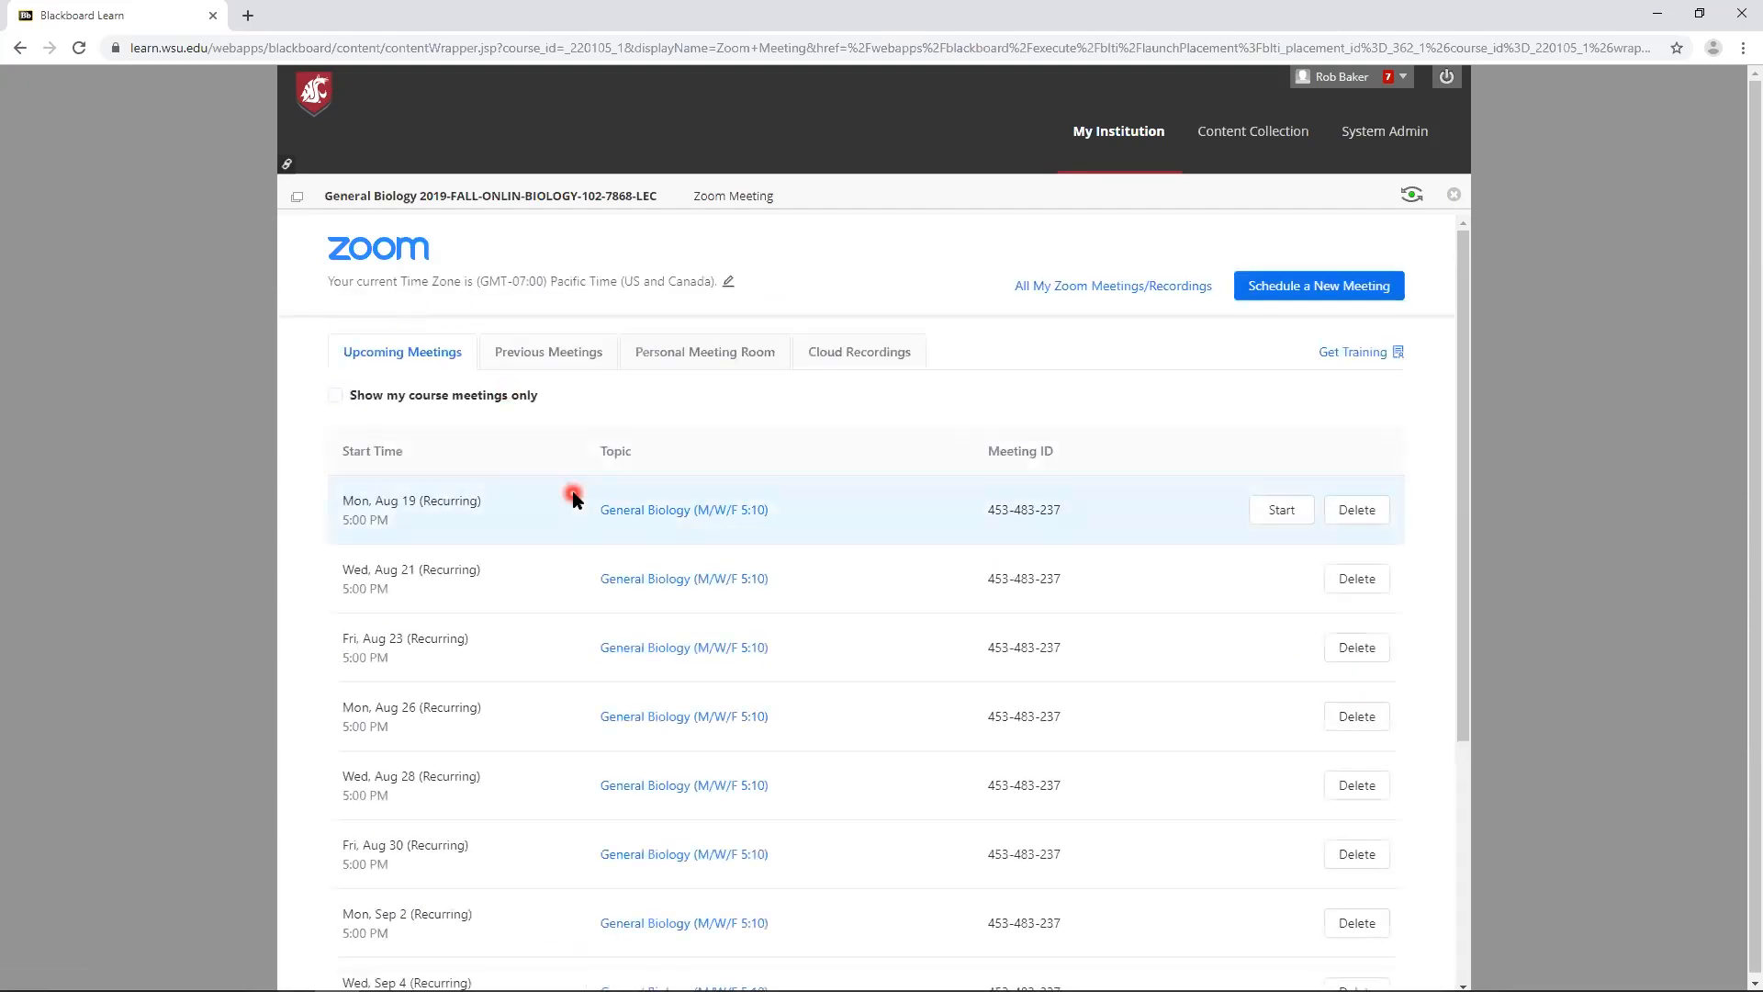
# - Look through the upcoming meetings, the previous meetings and the personal meeting room details
pyautogui.scroll(-4, 572, 499)
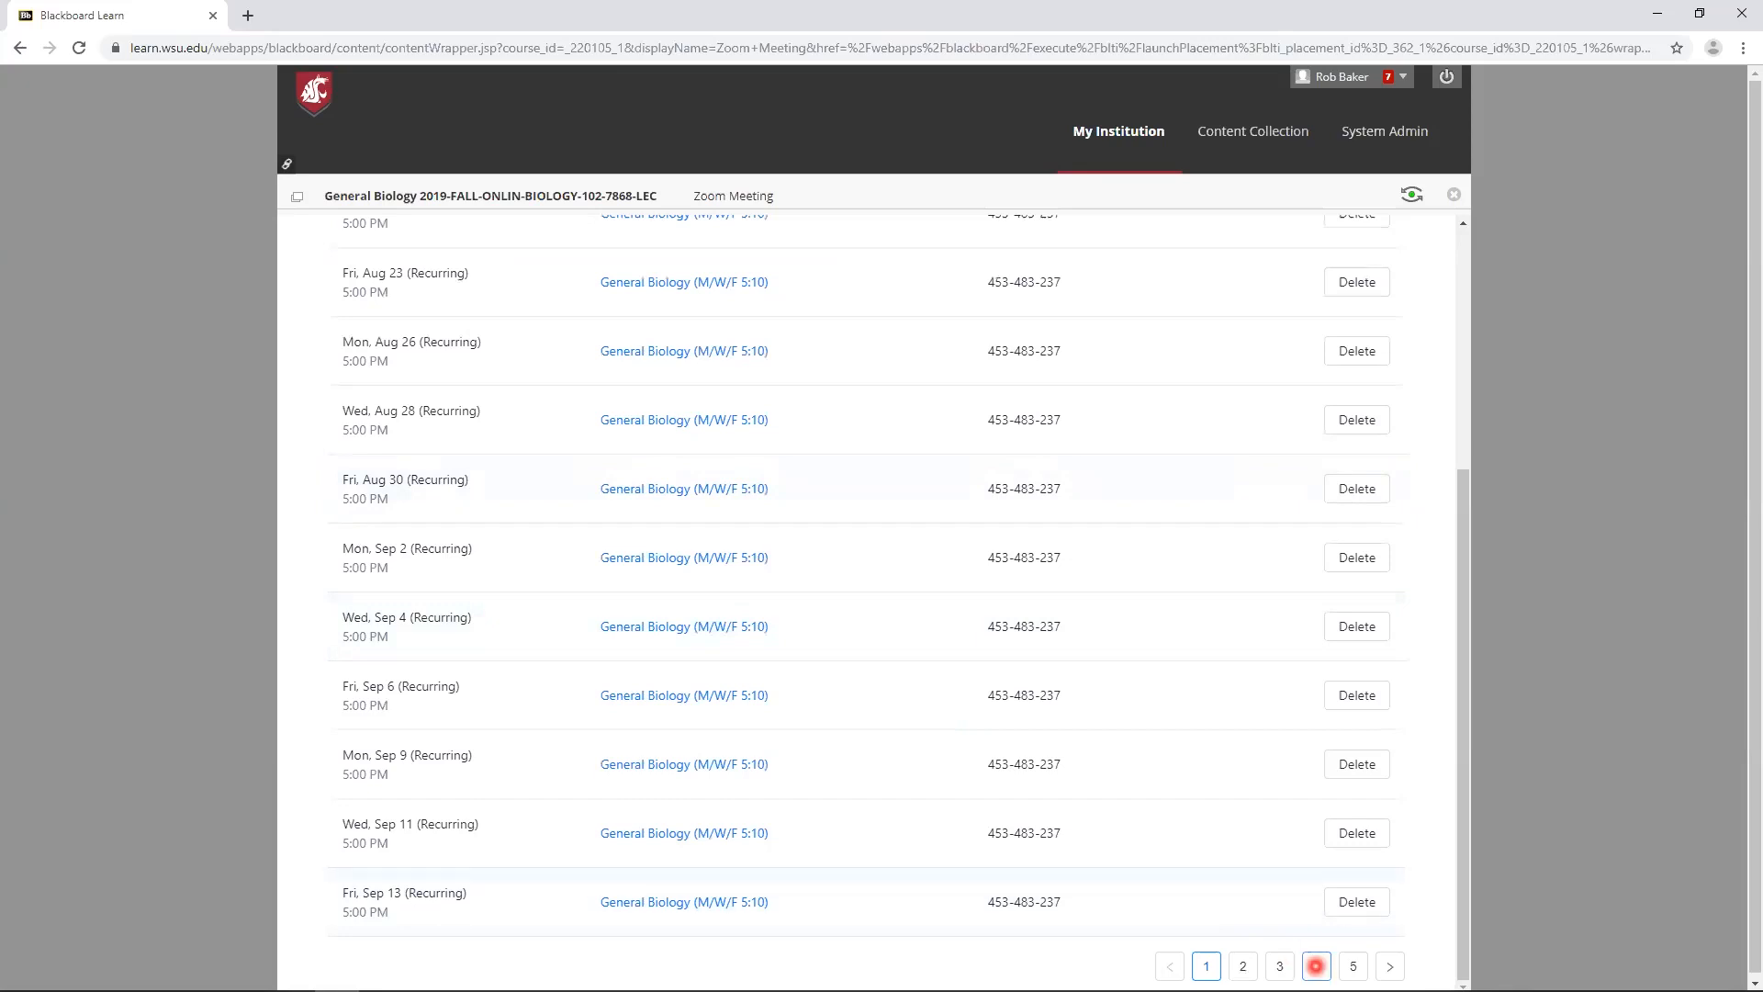
pyautogui.scroll(4, 760, 636)
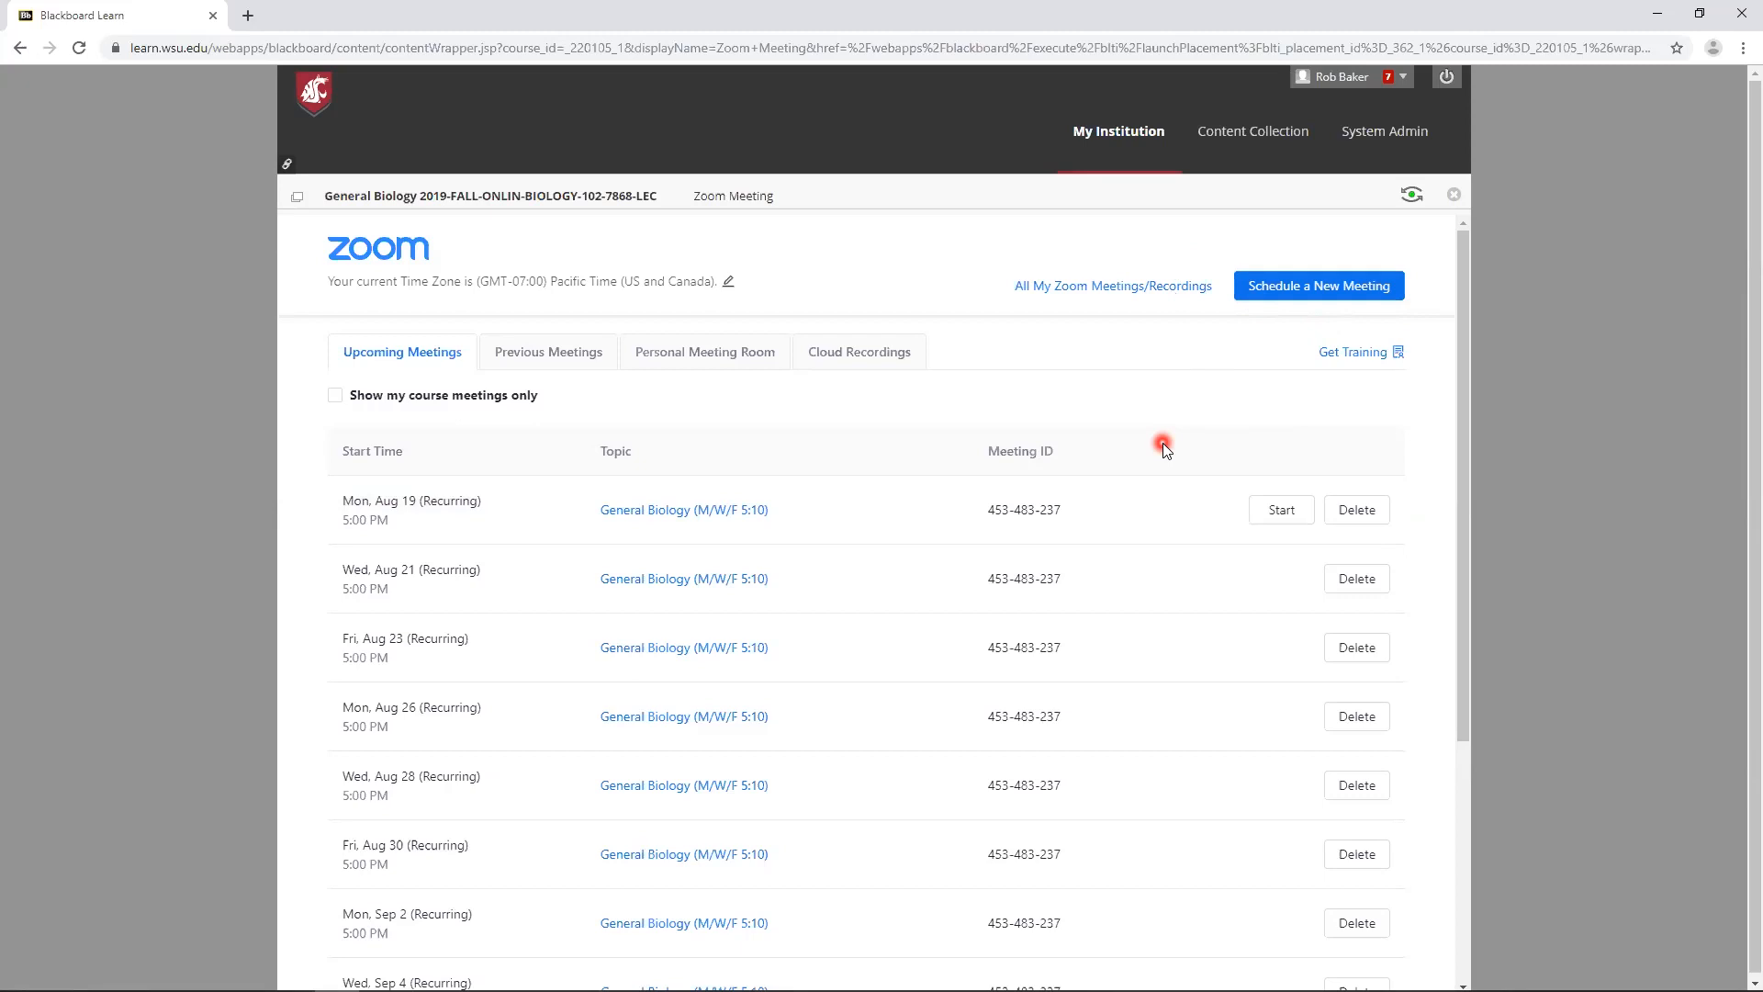
pyautogui.click(565, 356)
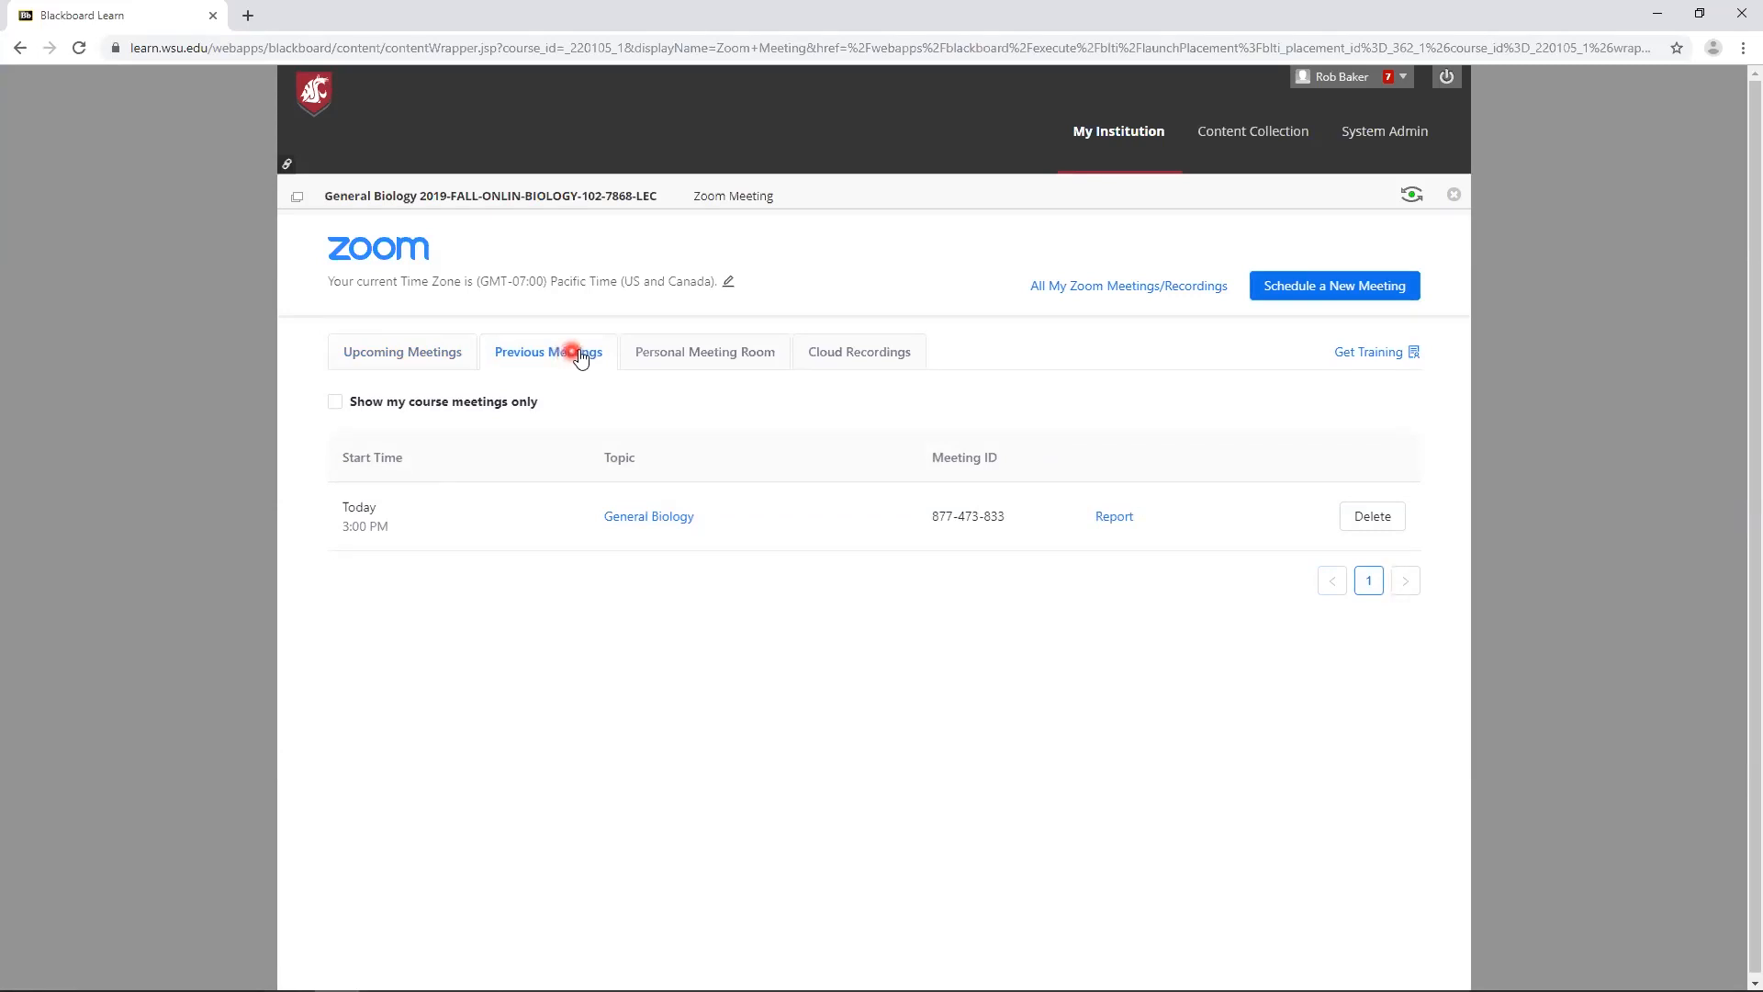
pyautogui.click(692, 357)
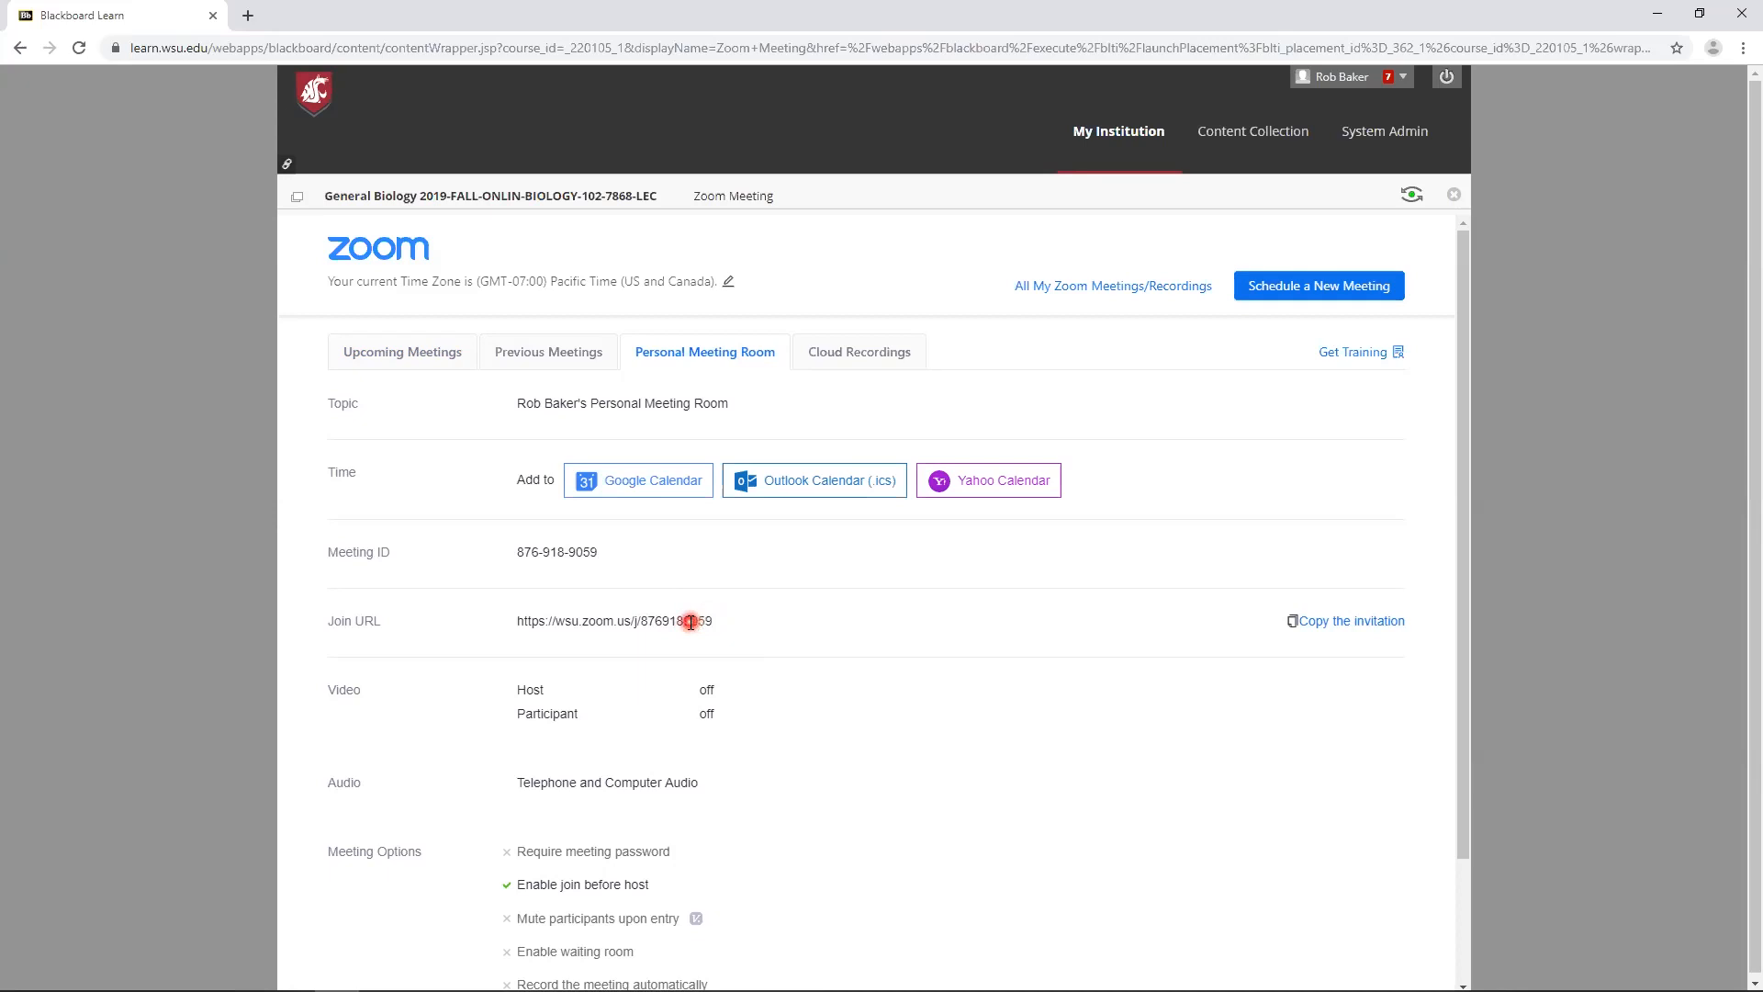
# - Open the Aug 14 General Biology cloud recording's files and view the sharing information for its audio-only file
pyautogui.click(860, 354)
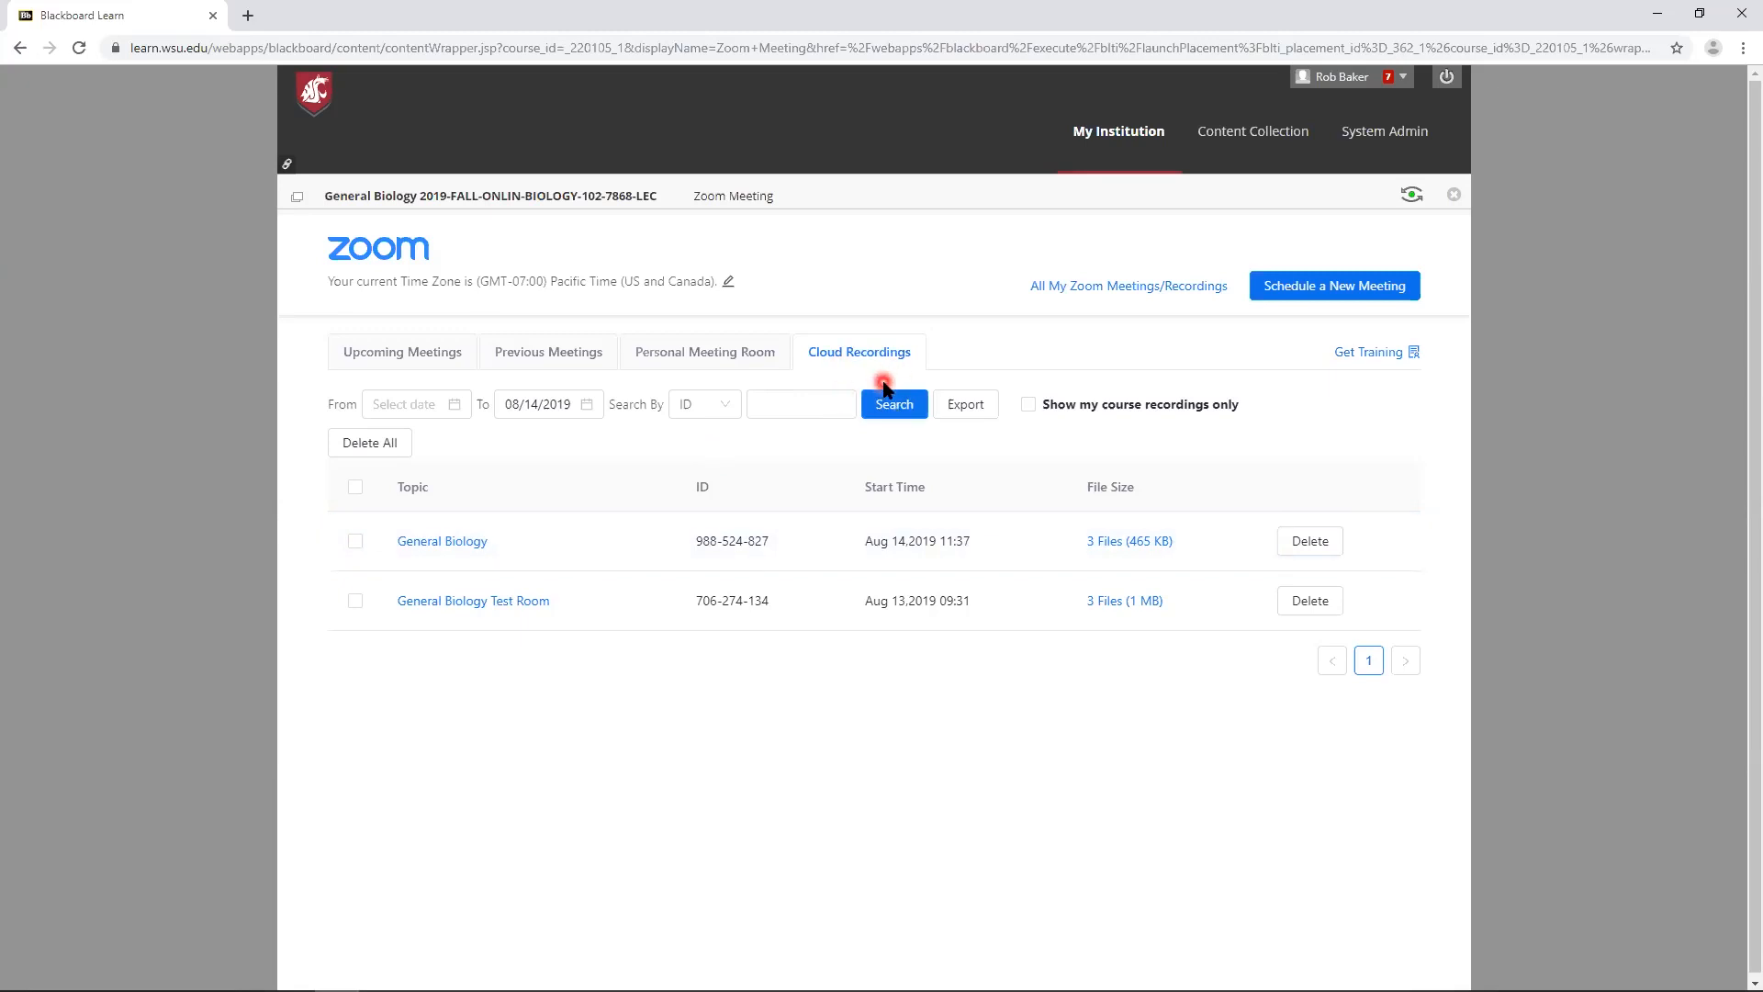
pyautogui.click(1150, 549)
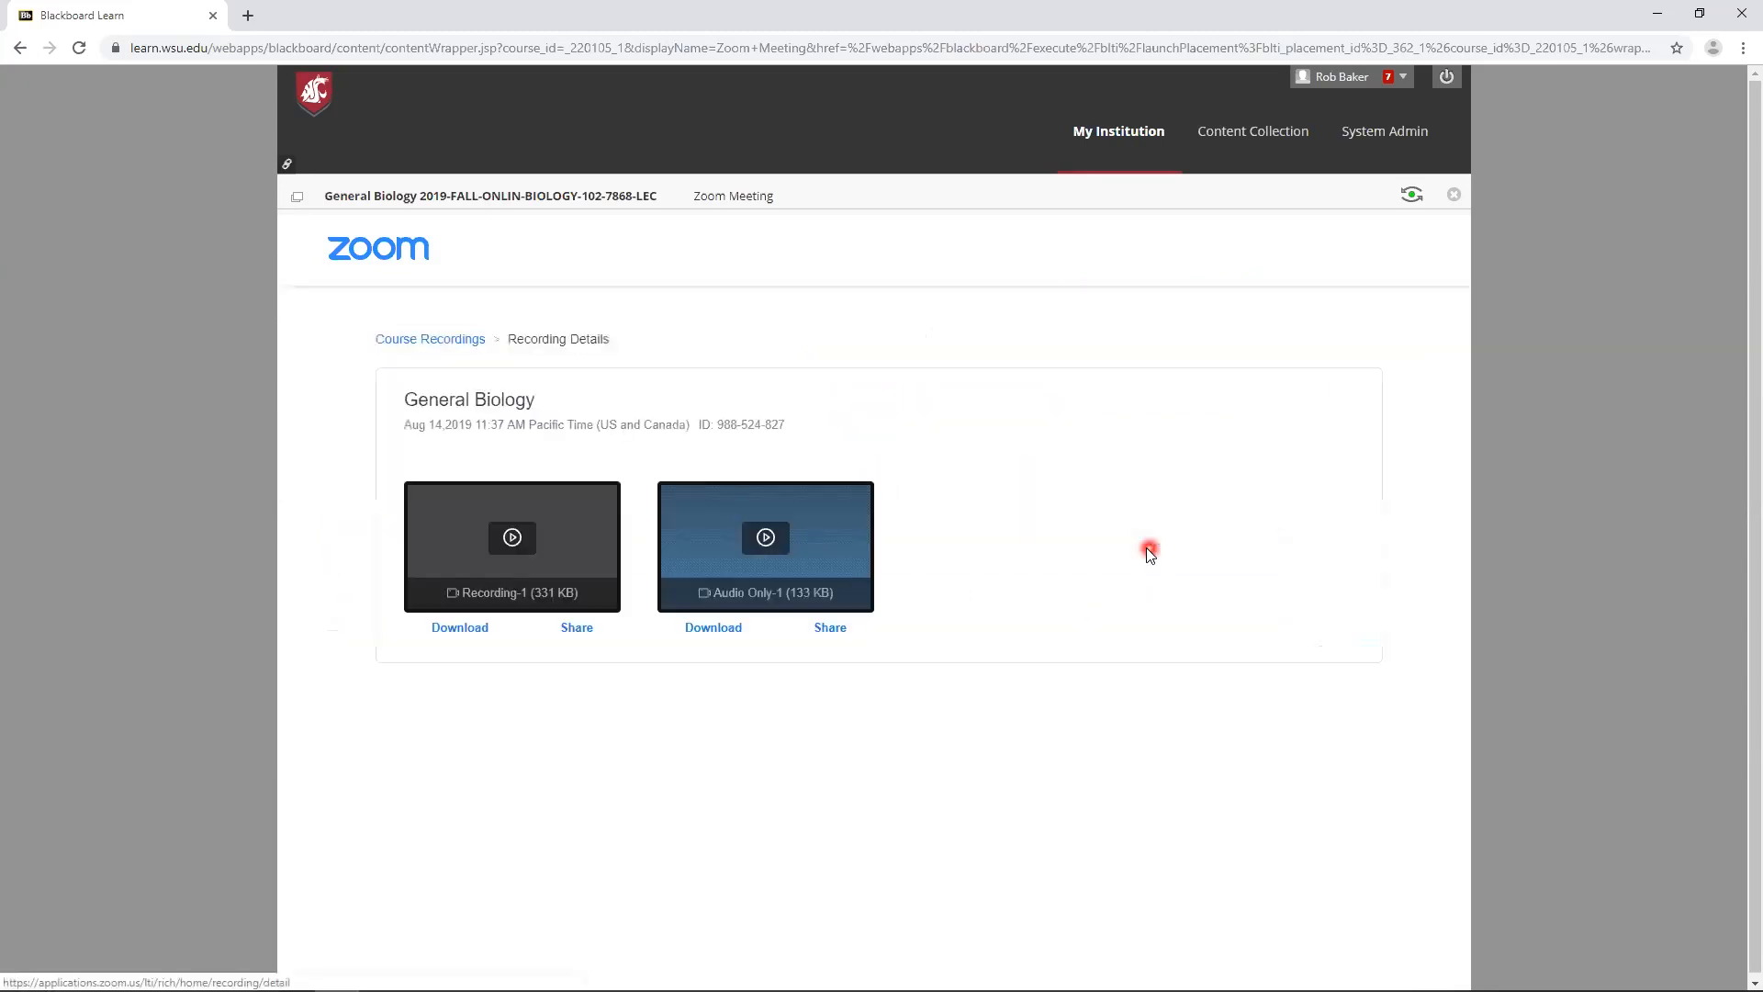
pyautogui.click(832, 628)
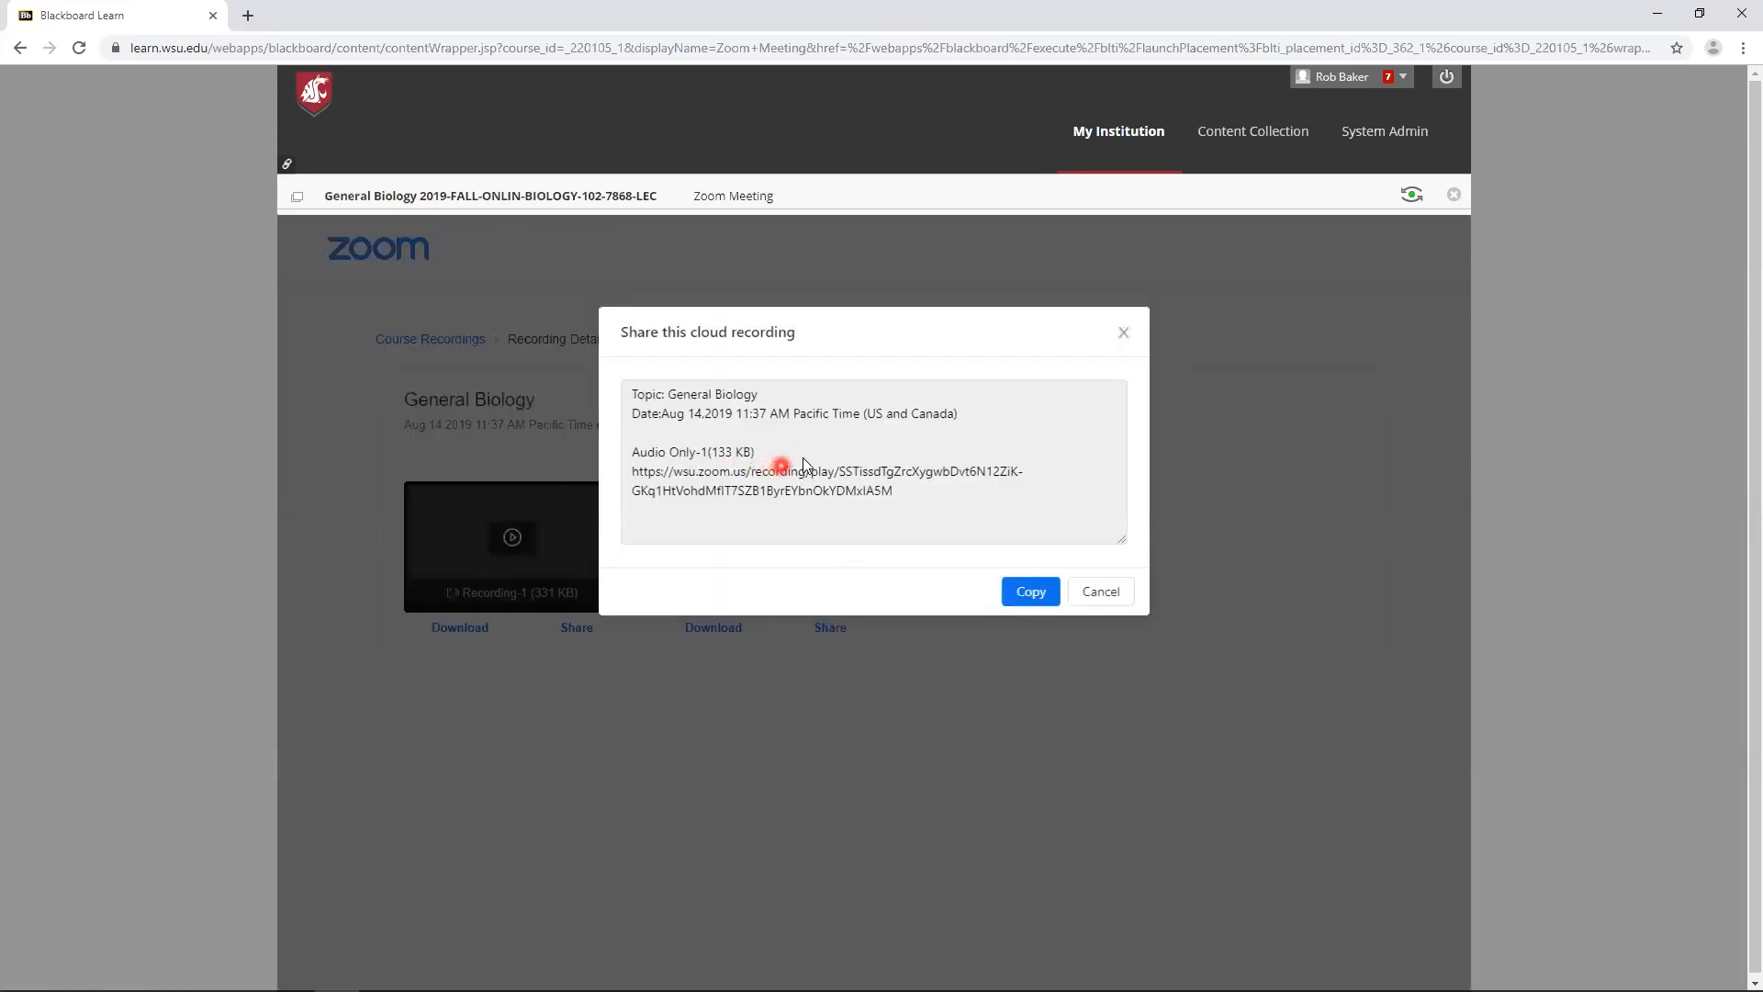
pyautogui.click(1127, 336)
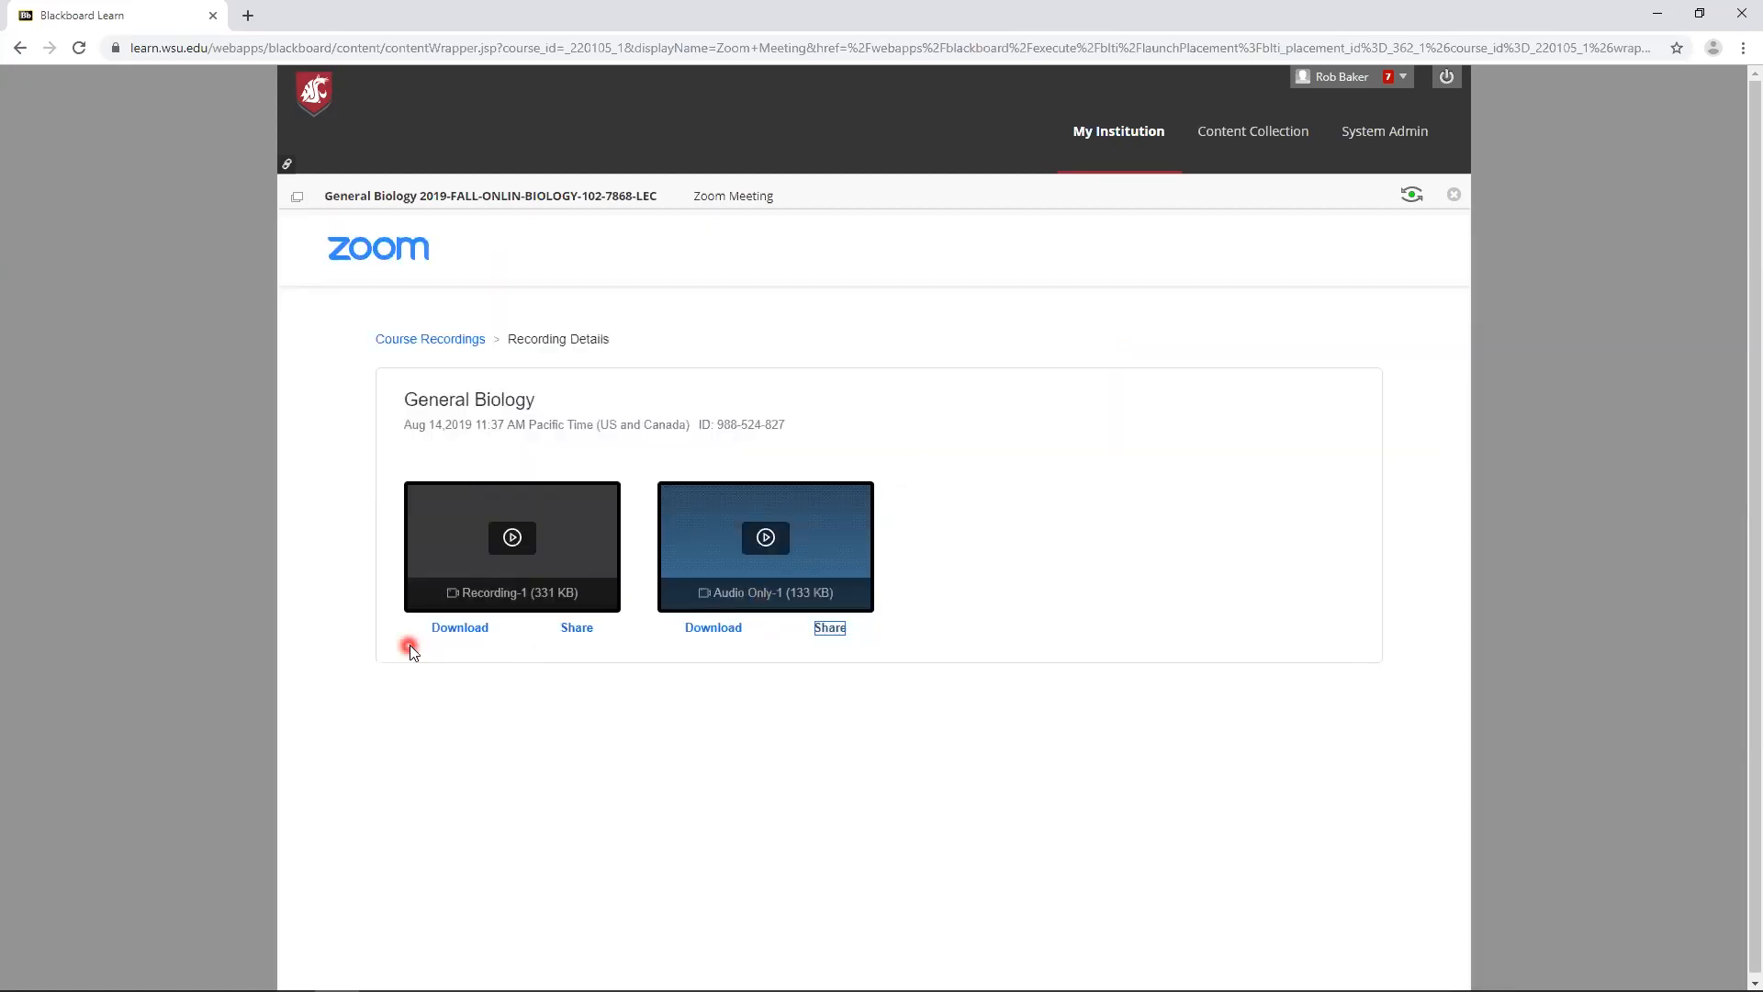